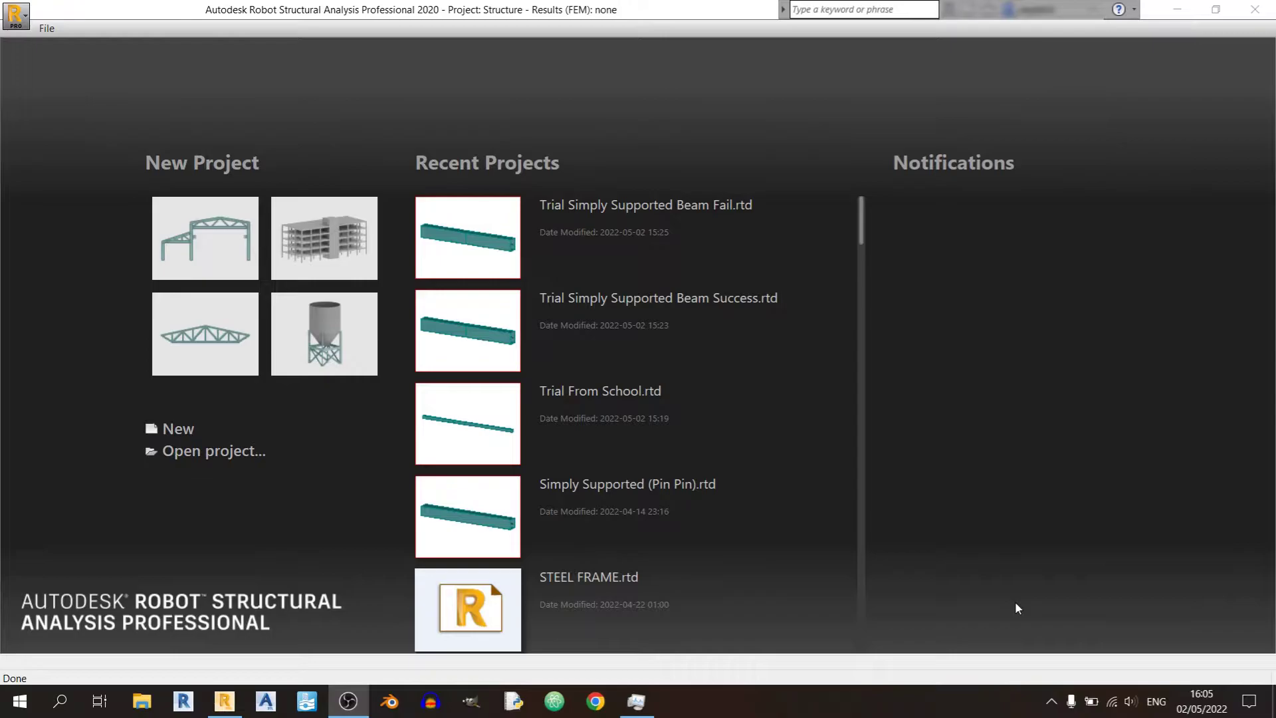
Step: Start a new Frame 2D Design project, skipping the project template chooser
left_click(179, 429)
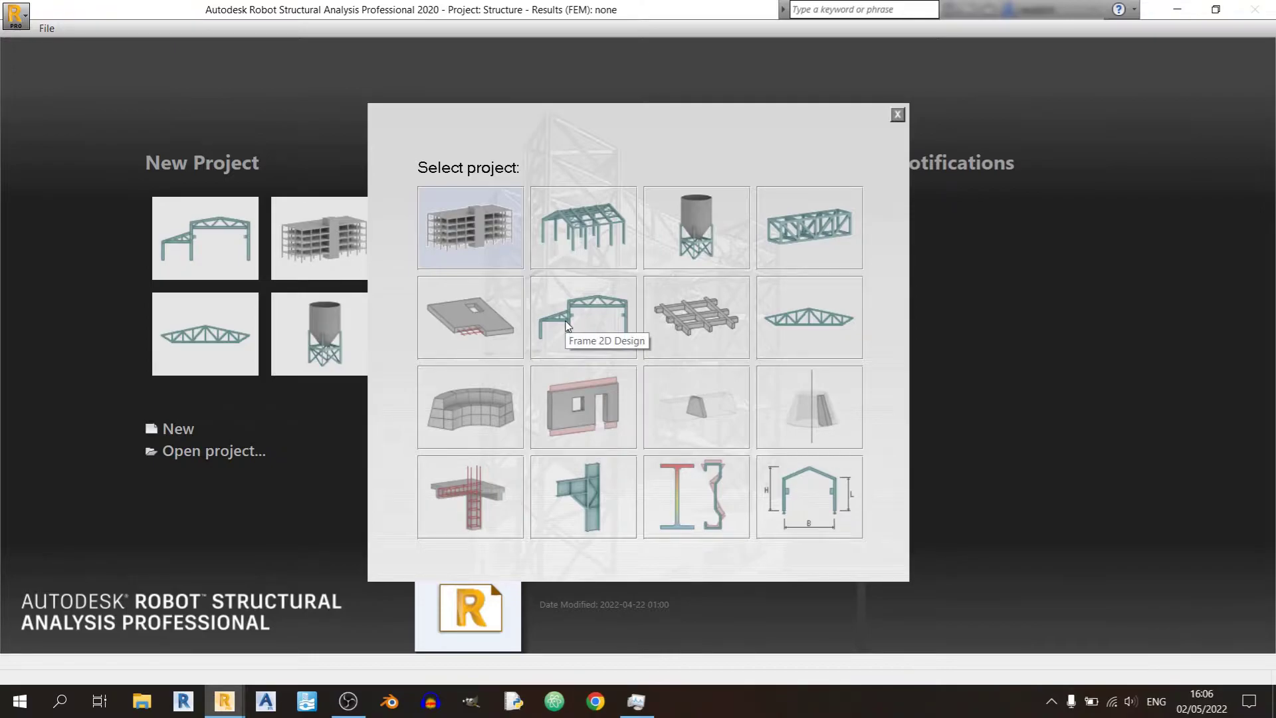
left_click(898, 114)
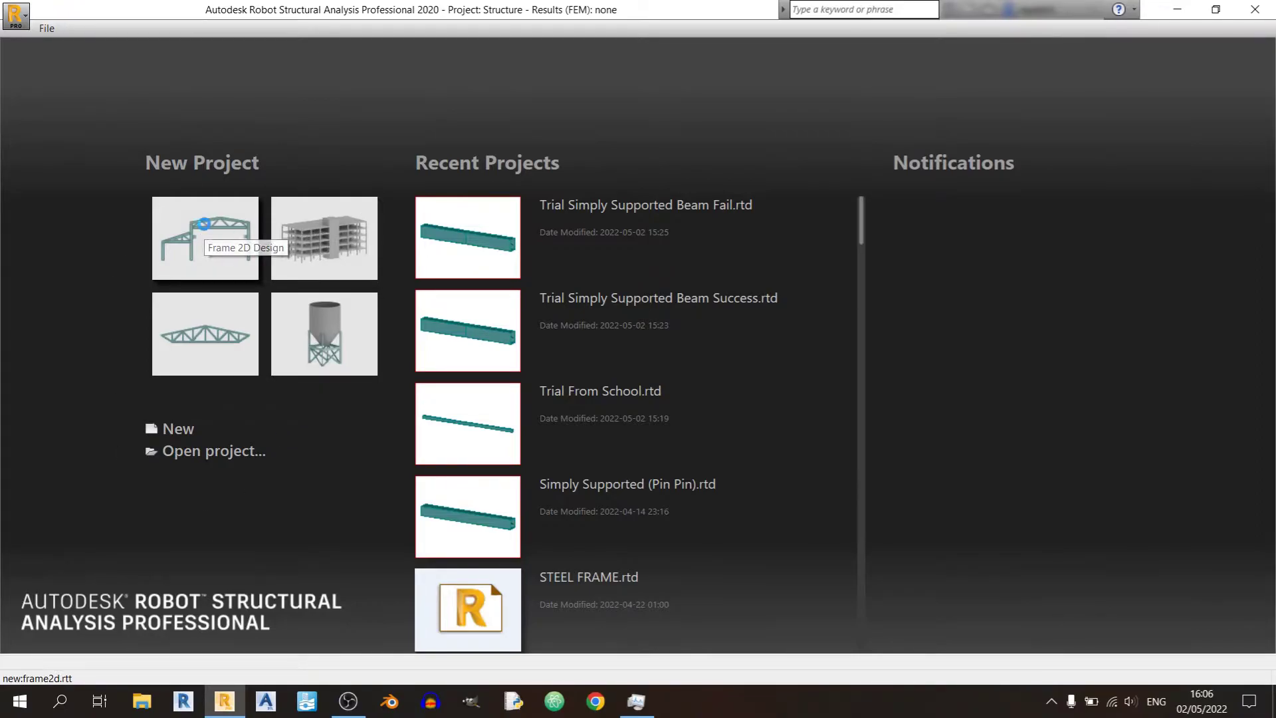
left_click(206, 229)
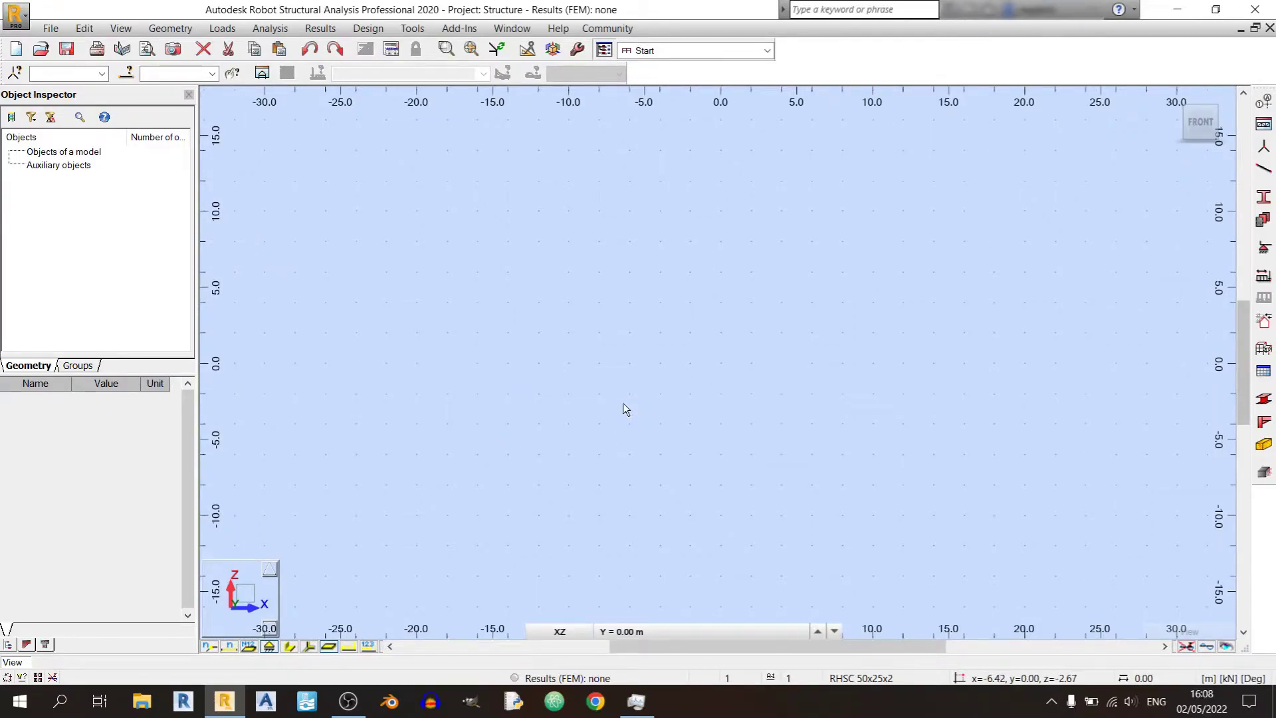
Step: Add X axes at 0, 2 and 4 m one by one, then delete them all
left_click(1266, 110)
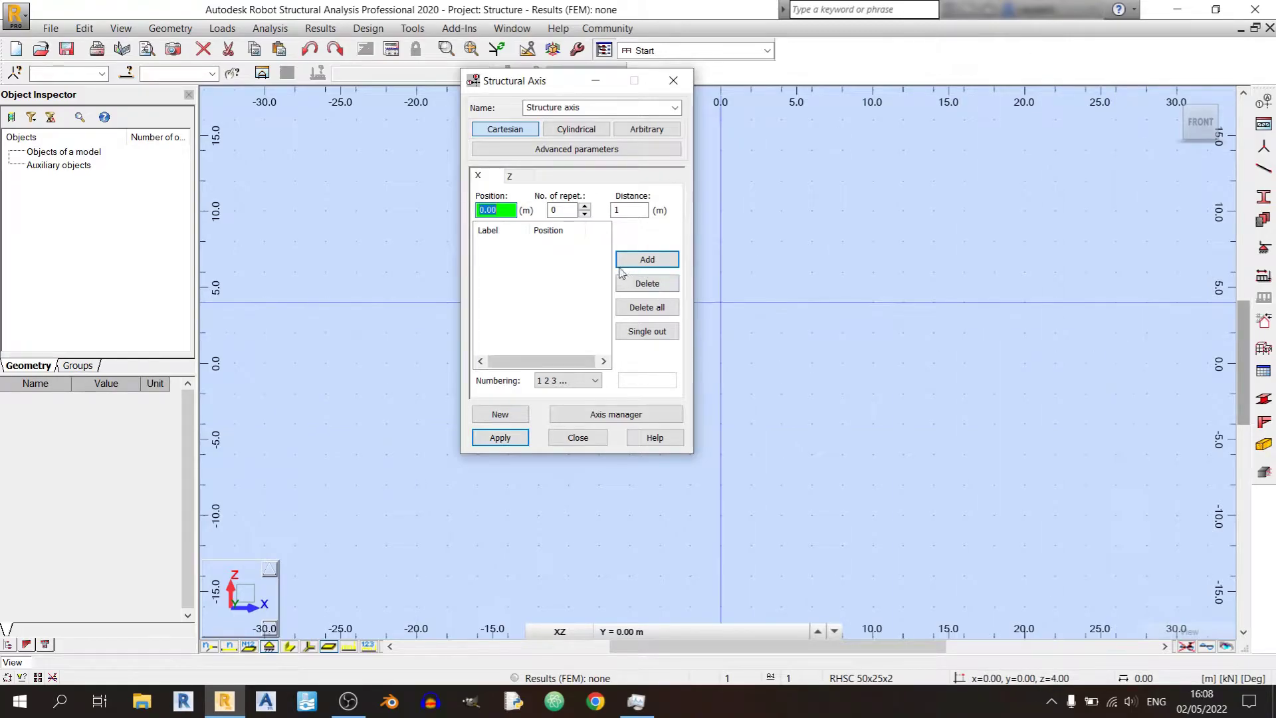
left_click(544, 248)
left_click(645, 259)
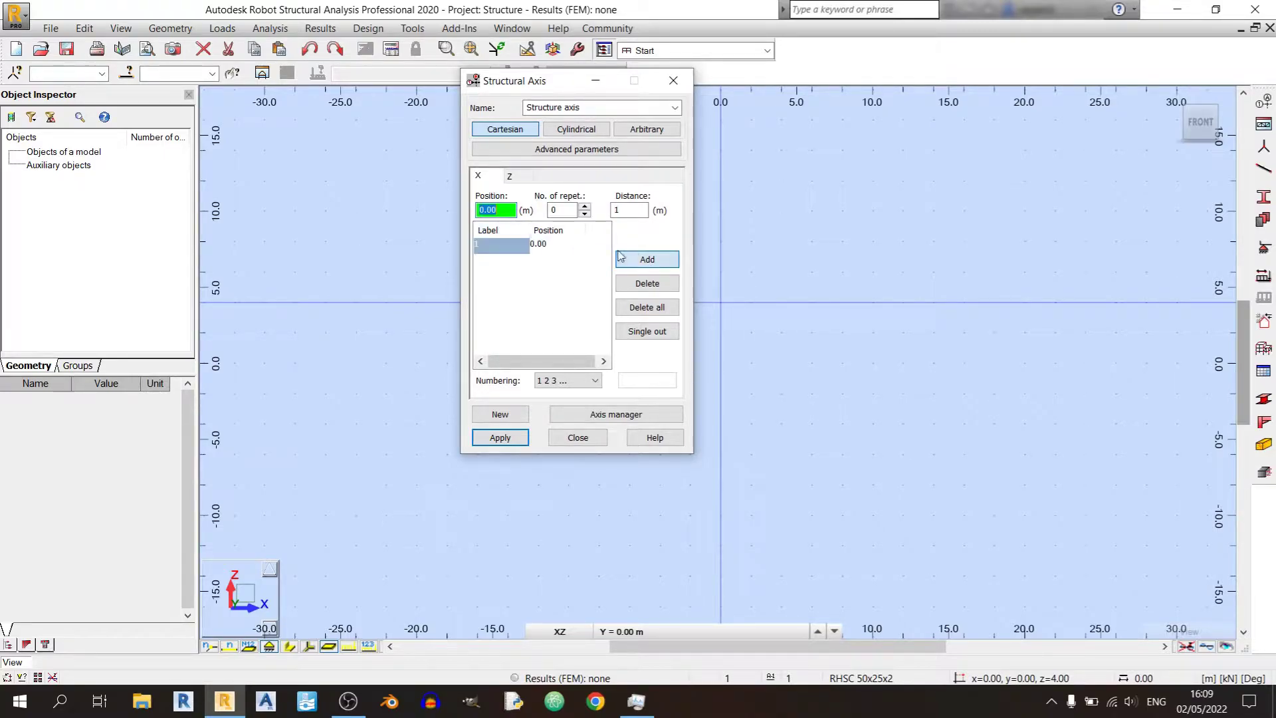
type("2")
left_click(495, 210)
type("2")
key("Return")
type("4")
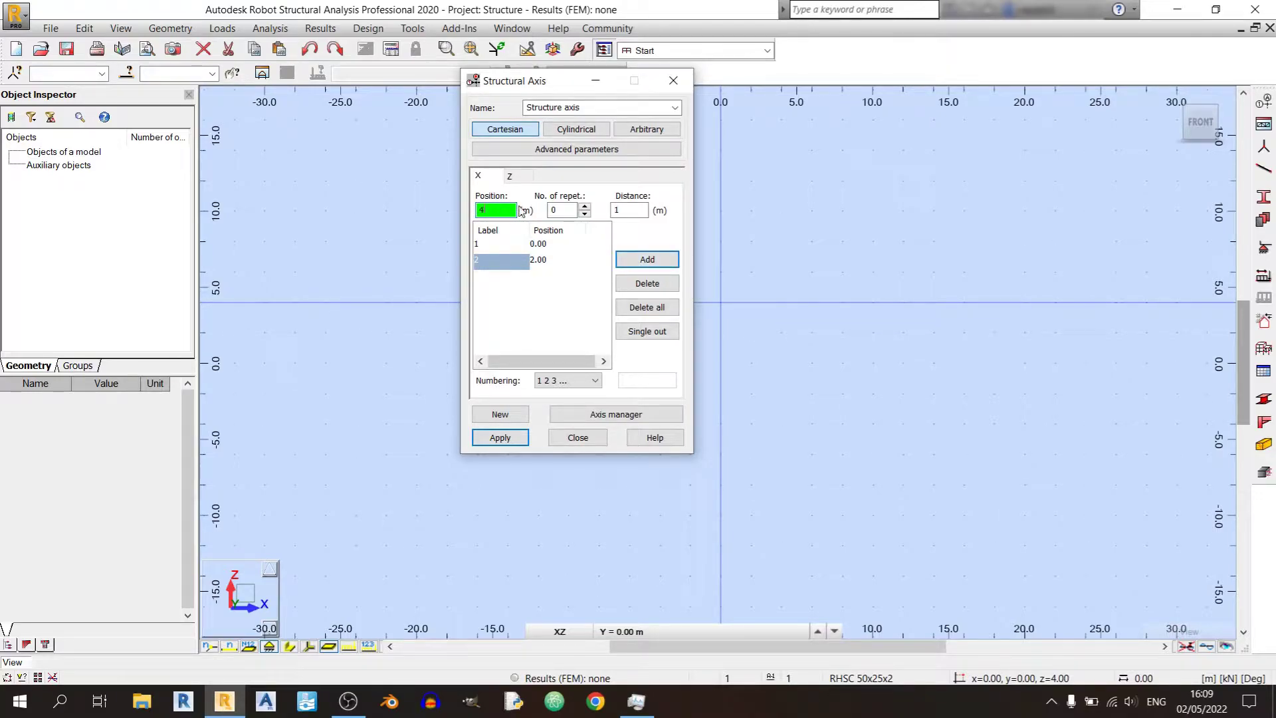
left_click(641, 264)
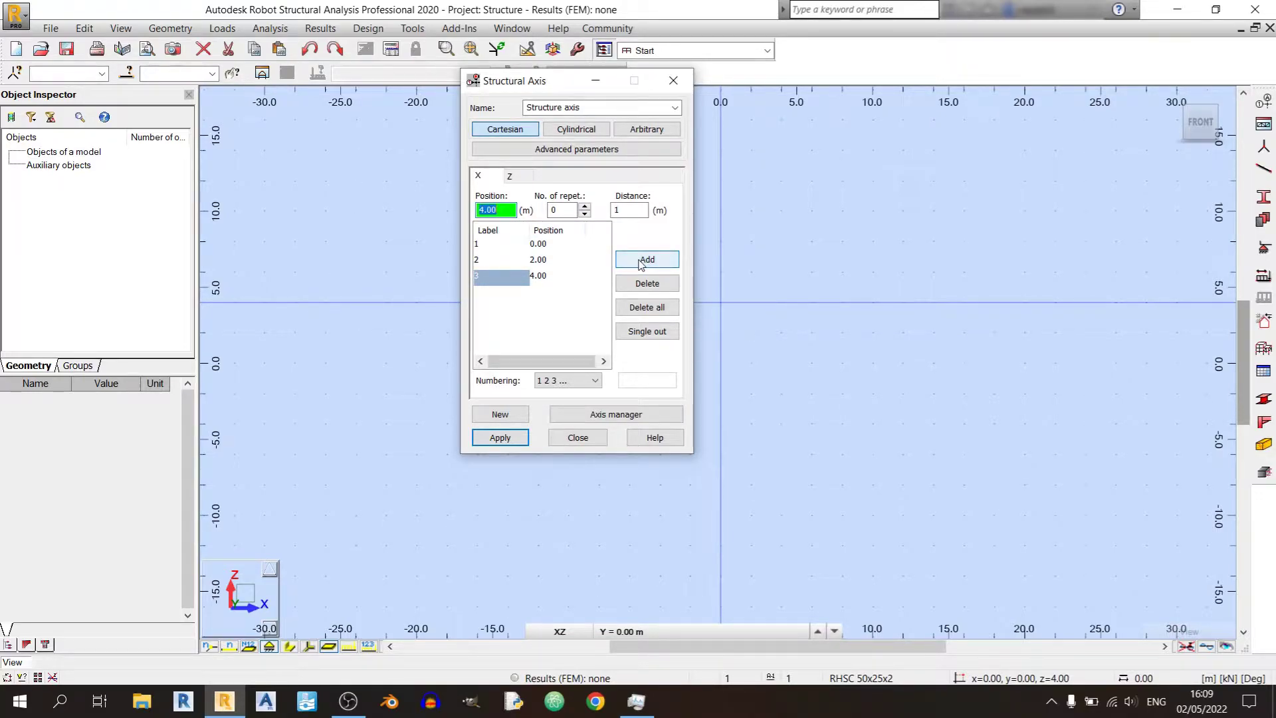
left_click(643, 310)
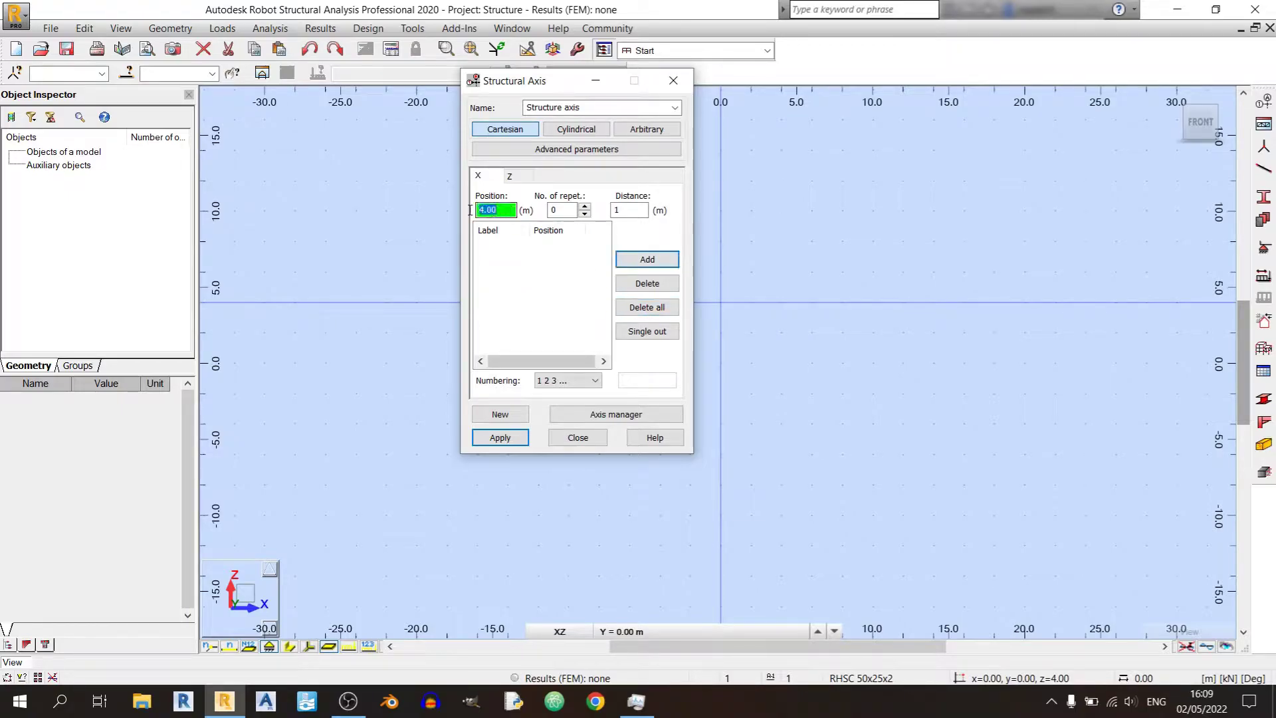
Step: Generate X axes from position 0 with repetitions and 2 m spacing, giving 0, 2, 4 m
type("0")
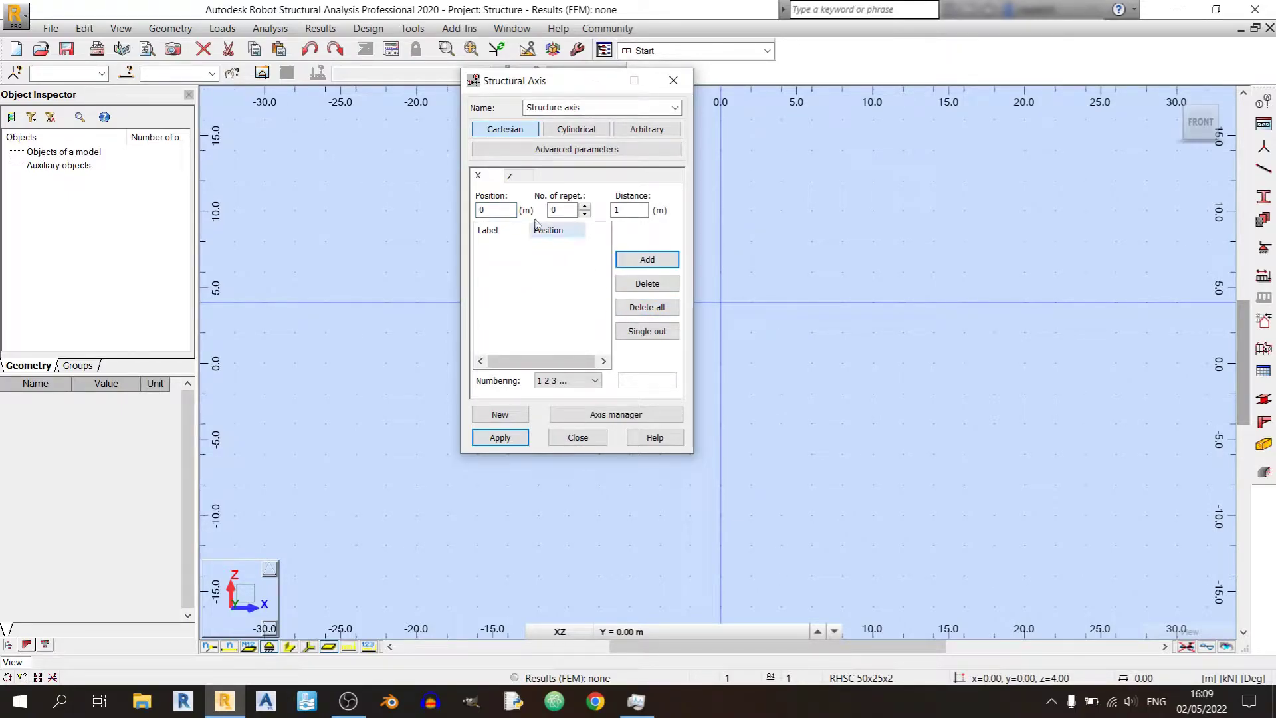
left_click(559, 212)
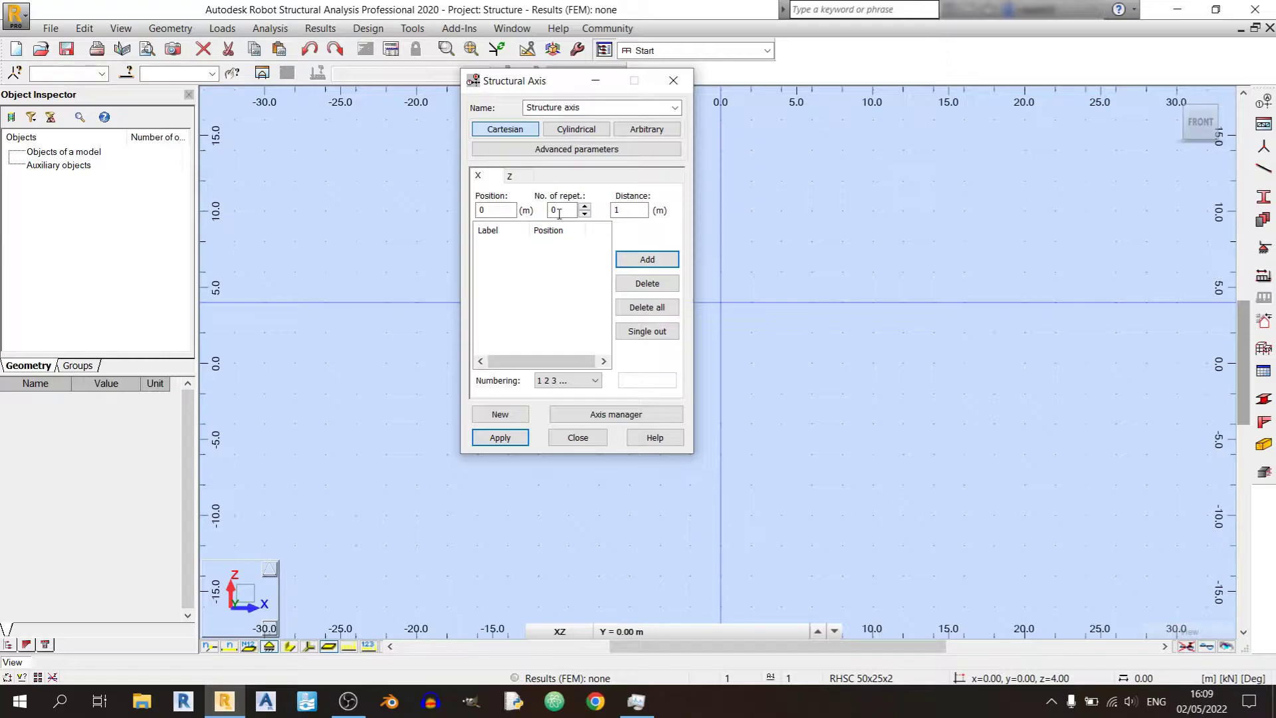
double_click(560, 211)
type("3")
double_click(620, 210)
double_click(559, 211)
key("Tab")
type("2")
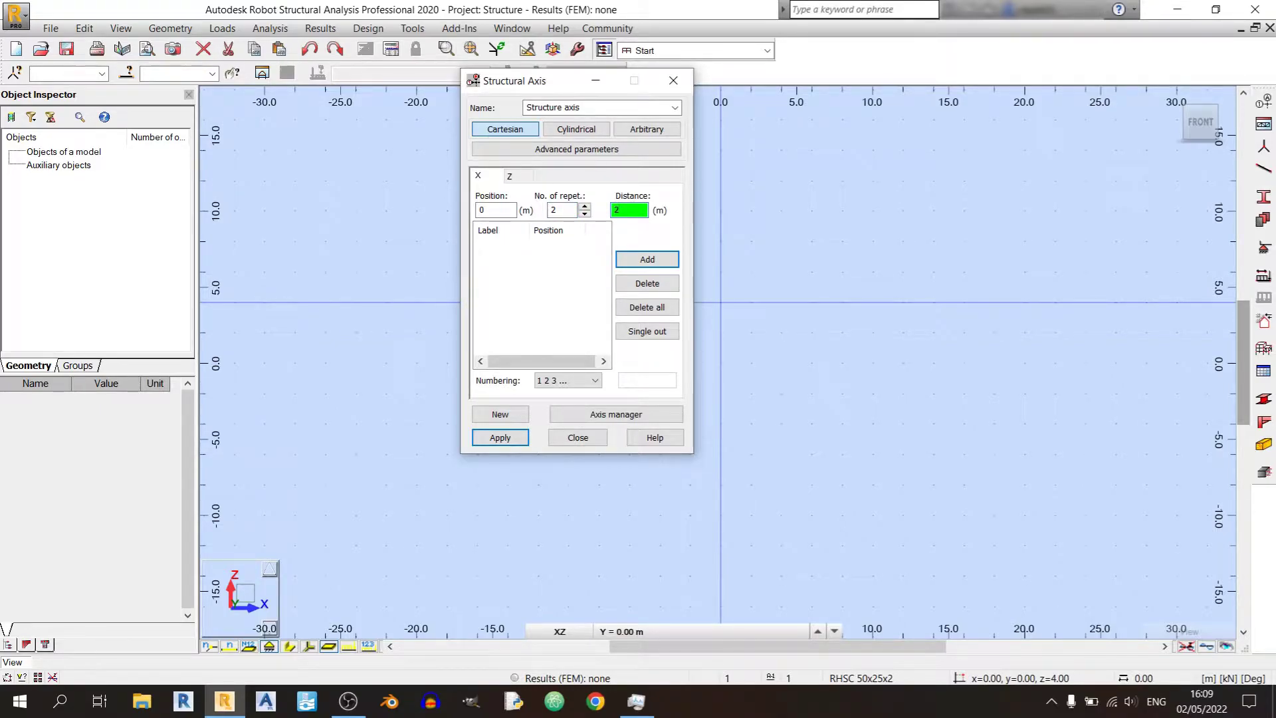
left_click(647, 261)
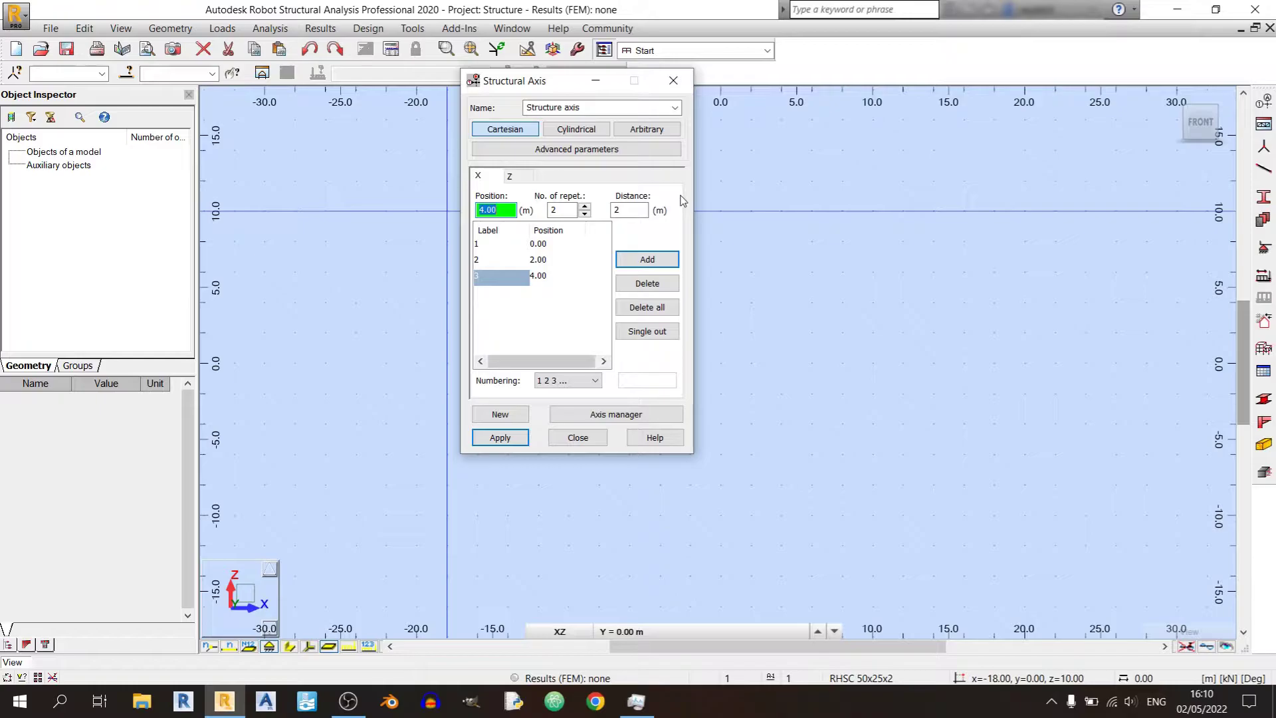
Step: Add a Z axis at level 0.00 with A B C lettering and apply the grid
left_click(522, 177)
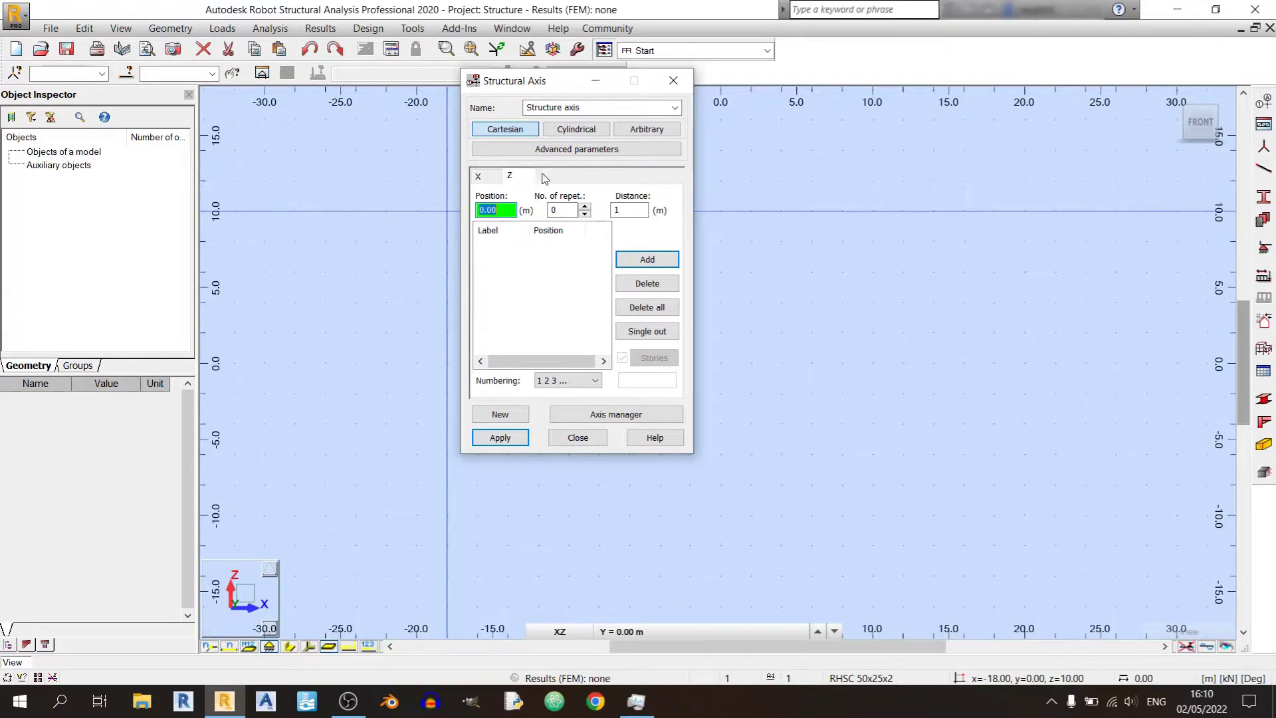
left_click(647, 259)
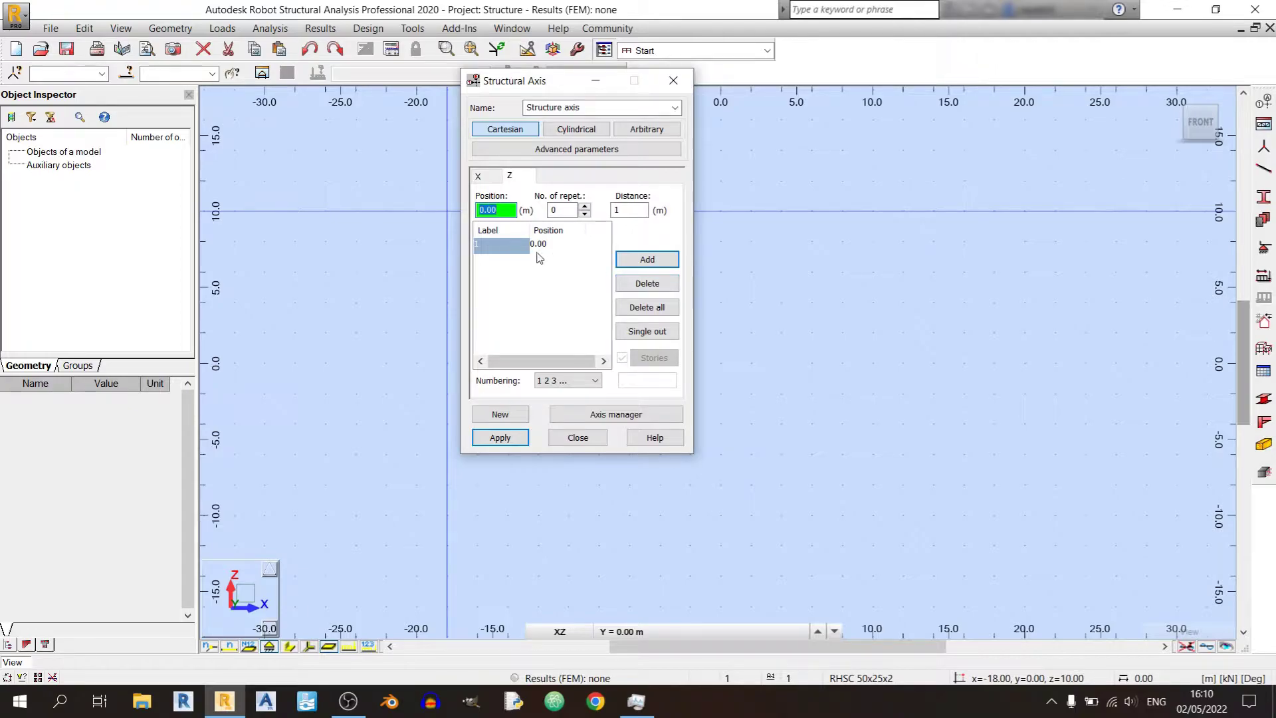
left_click(562, 380)
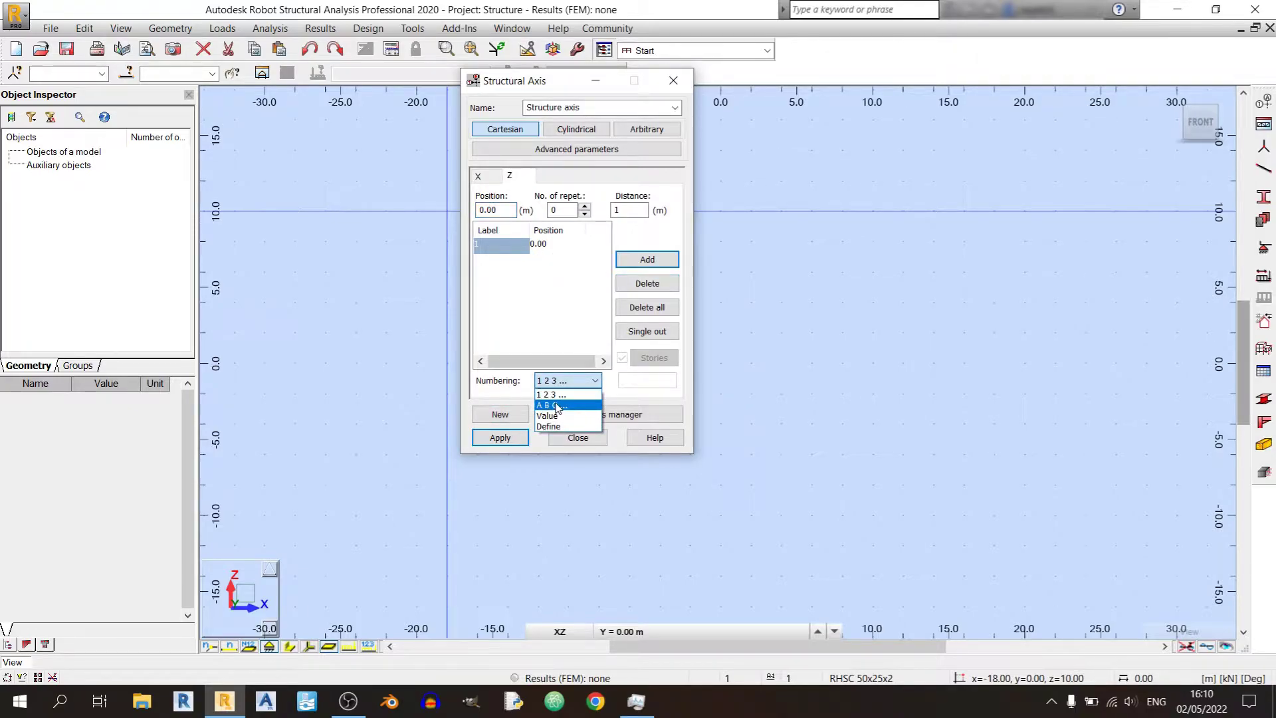
left_click(557, 405)
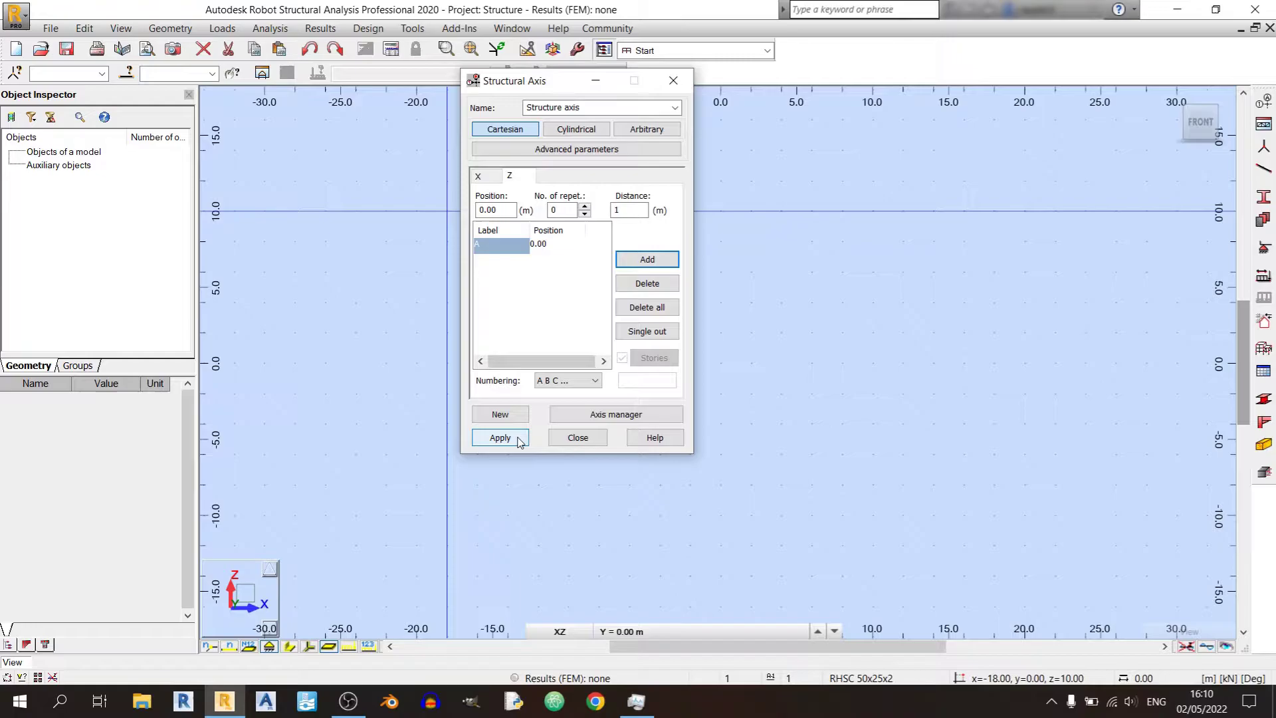
left_click(519, 441)
left_click(576, 438)
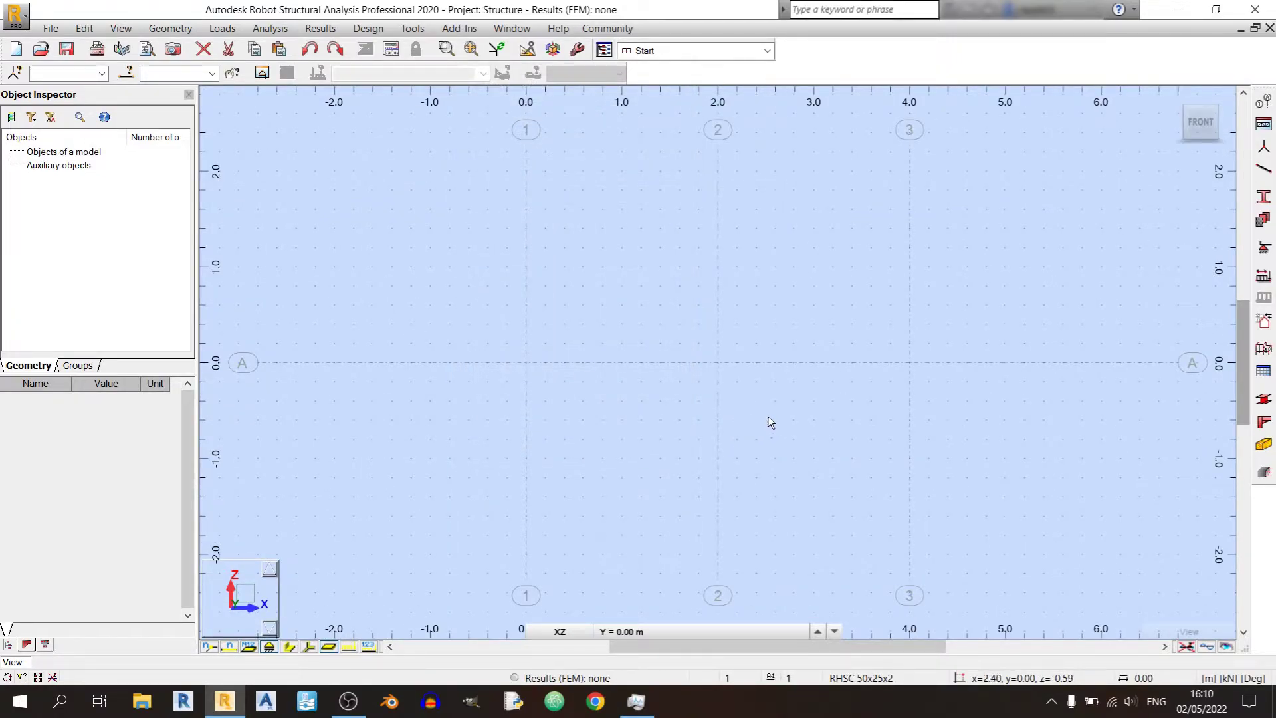
Step: Set the new bars to RC Beam type with section B R300x600
left_click(1261, 172)
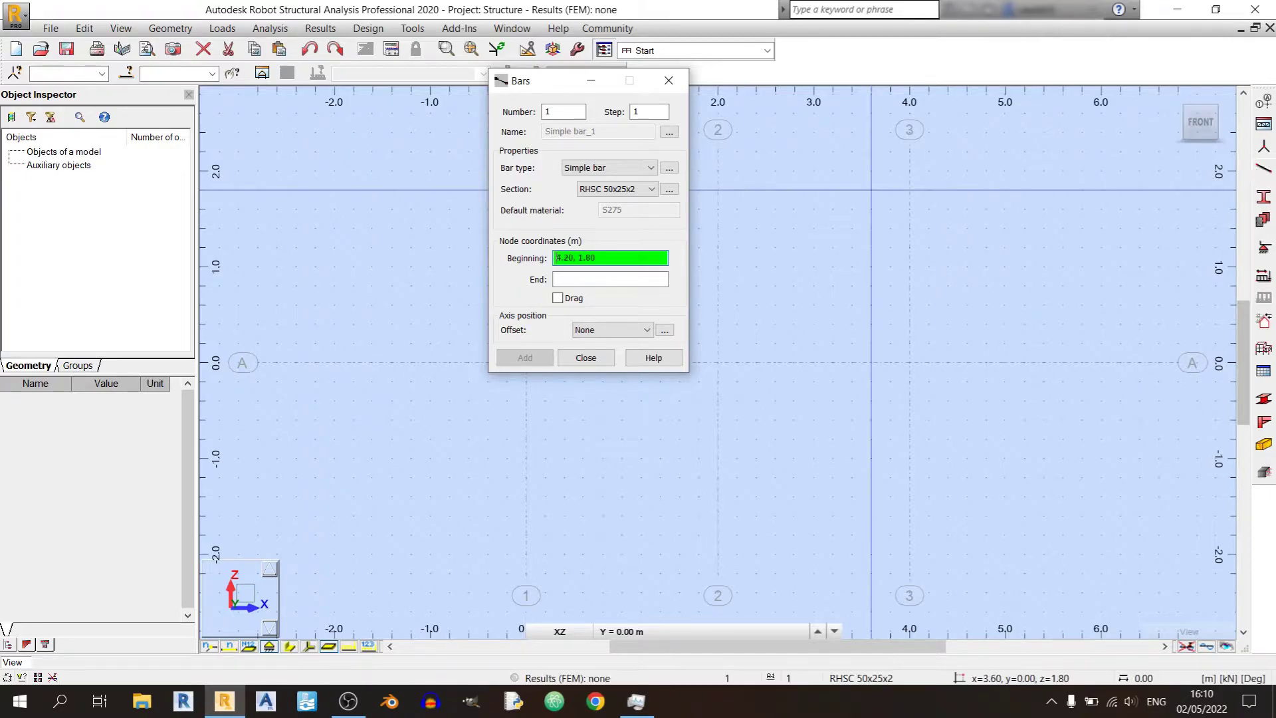
left_click(644, 170)
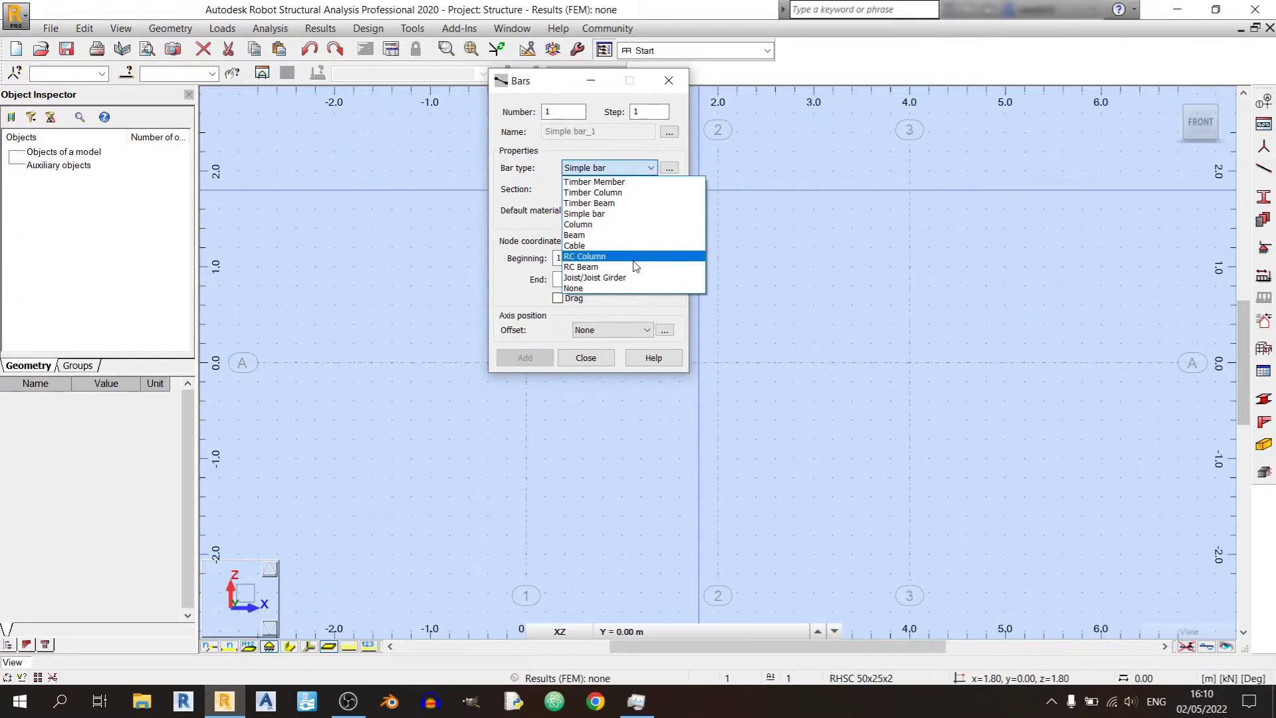
left_click(637, 266)
left_click(636, 190)
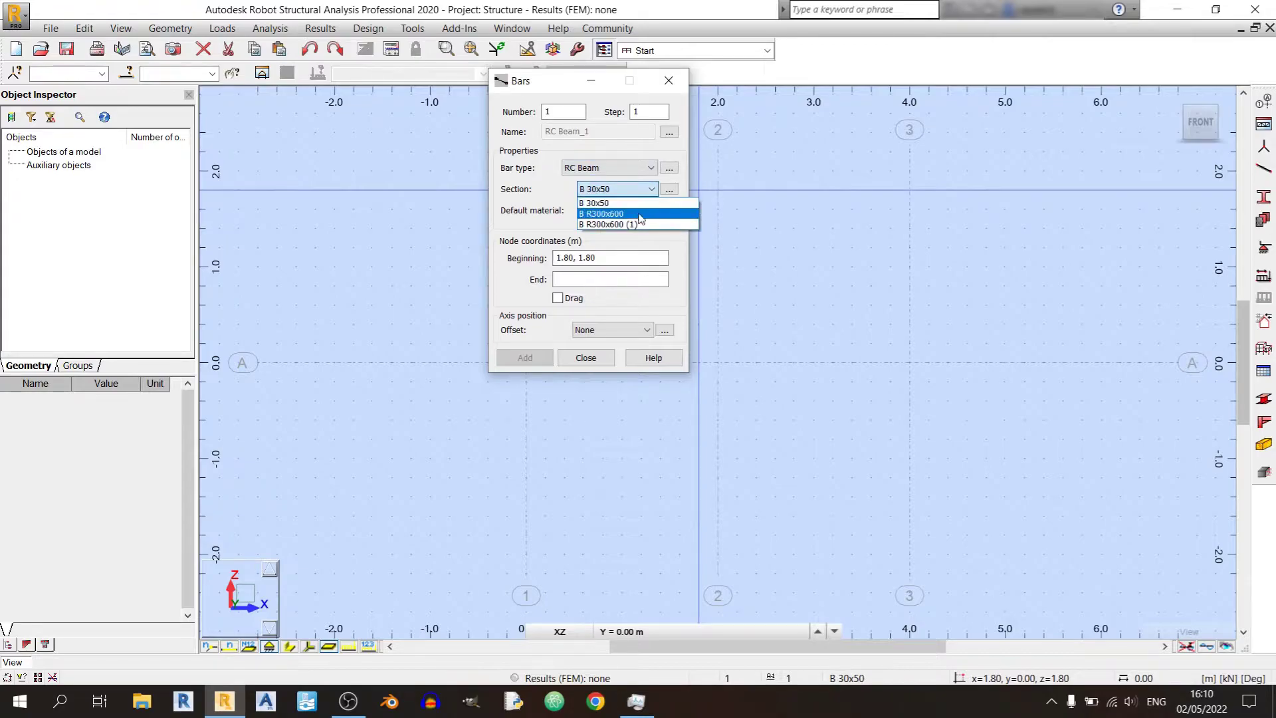
left_click(637, 216)
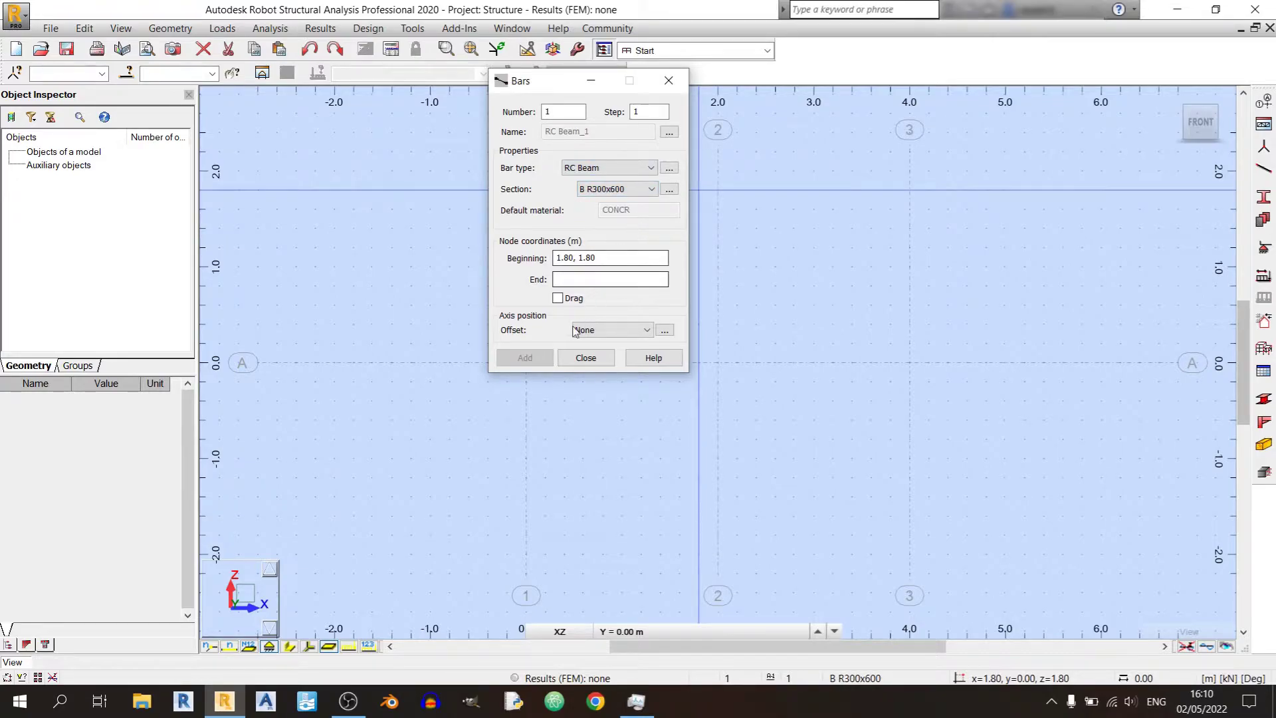
left_click_drag(557, 88, 614, 32)
Step: Draw two bars along axis A, from 0 to 2 m and 2 to 4 m, and show node numbers
left_click(526, 362)
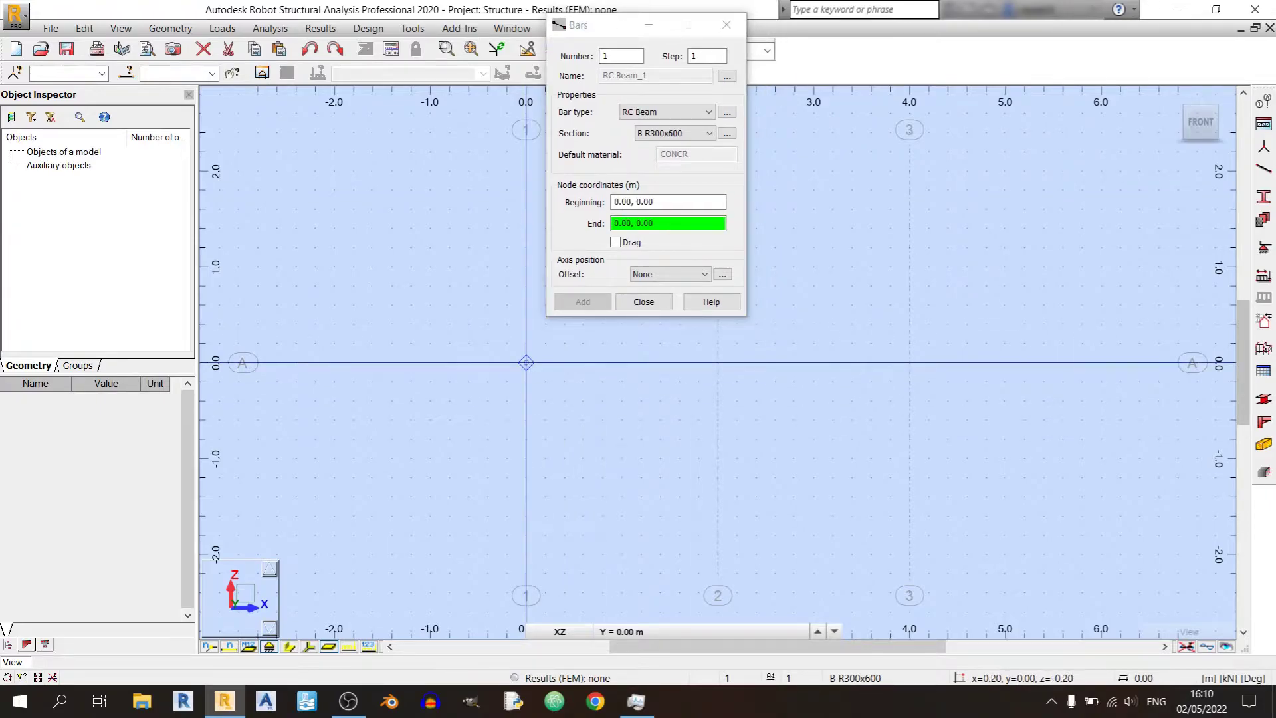
left_click(718, 362)
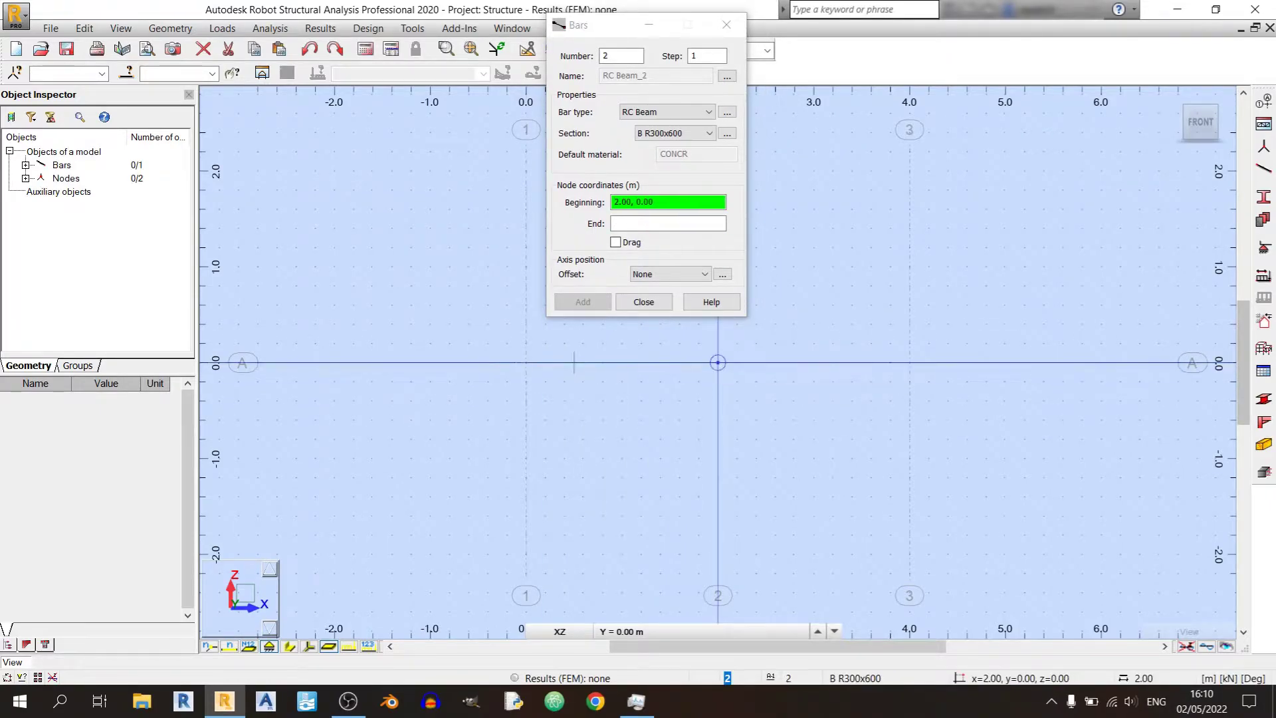
left_click(718, 363)
left_click(909, 362)
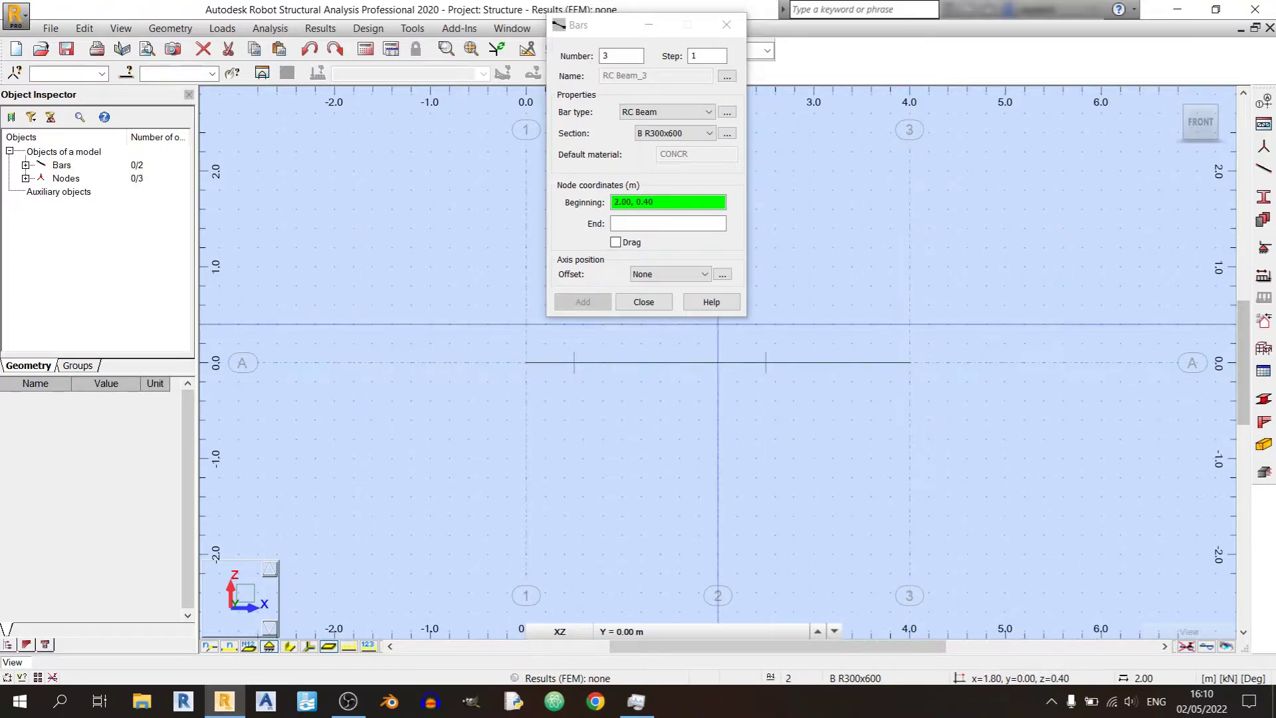
left_click(643, 303)
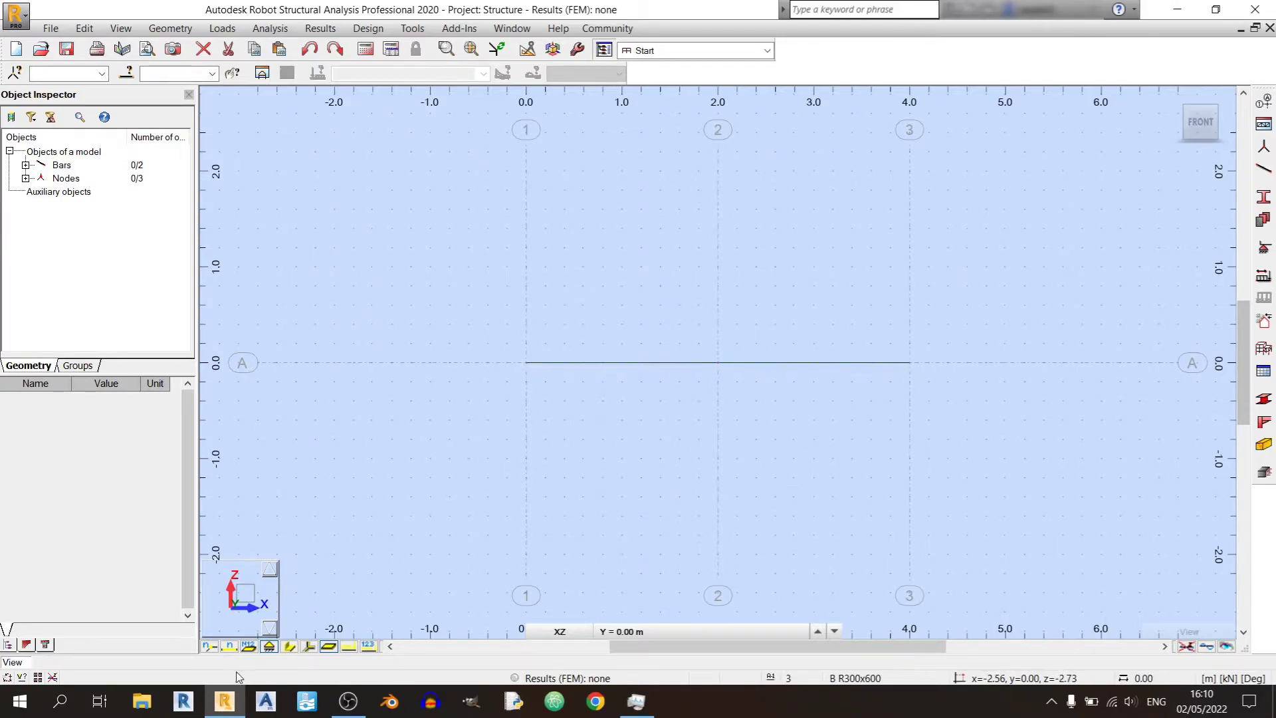
left_click(210, 646)
Step: Show bar numbers, then place a pinned support at node 1 and a roller at node 3
left_click(230, 646)
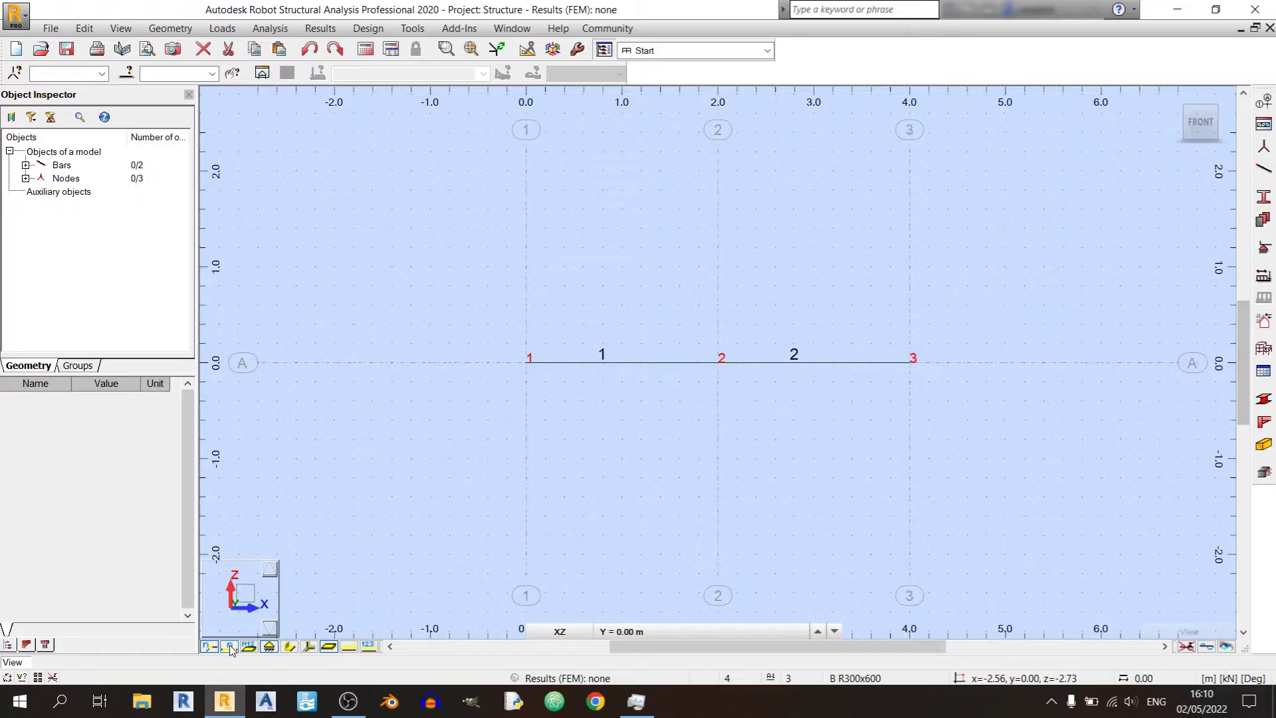
left_click(1266, 253)
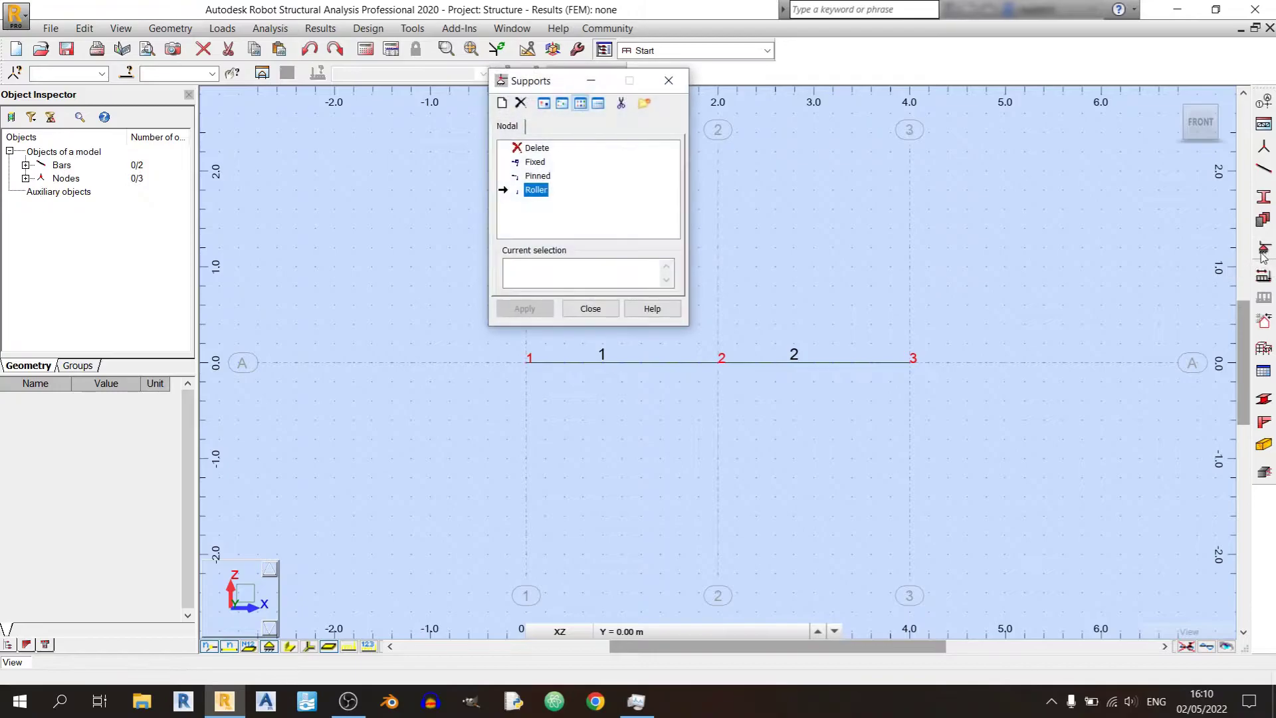
left_click(533, 177)
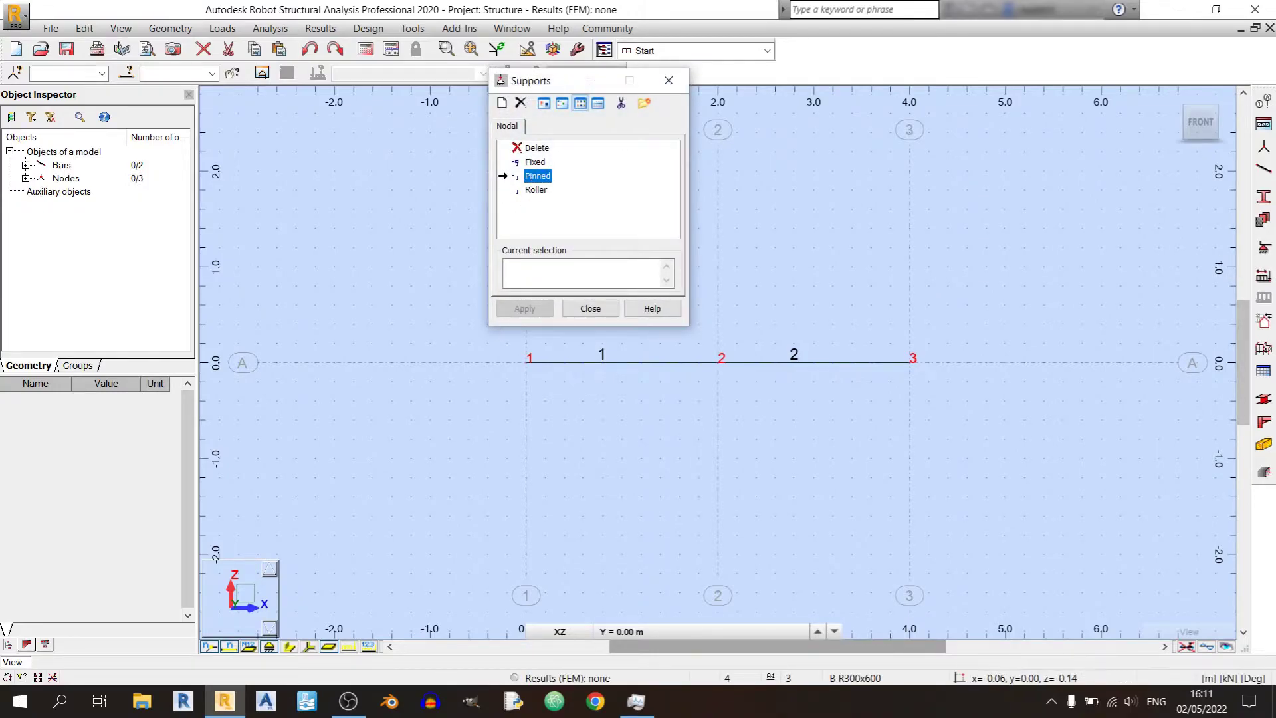
left_click(526, 362)
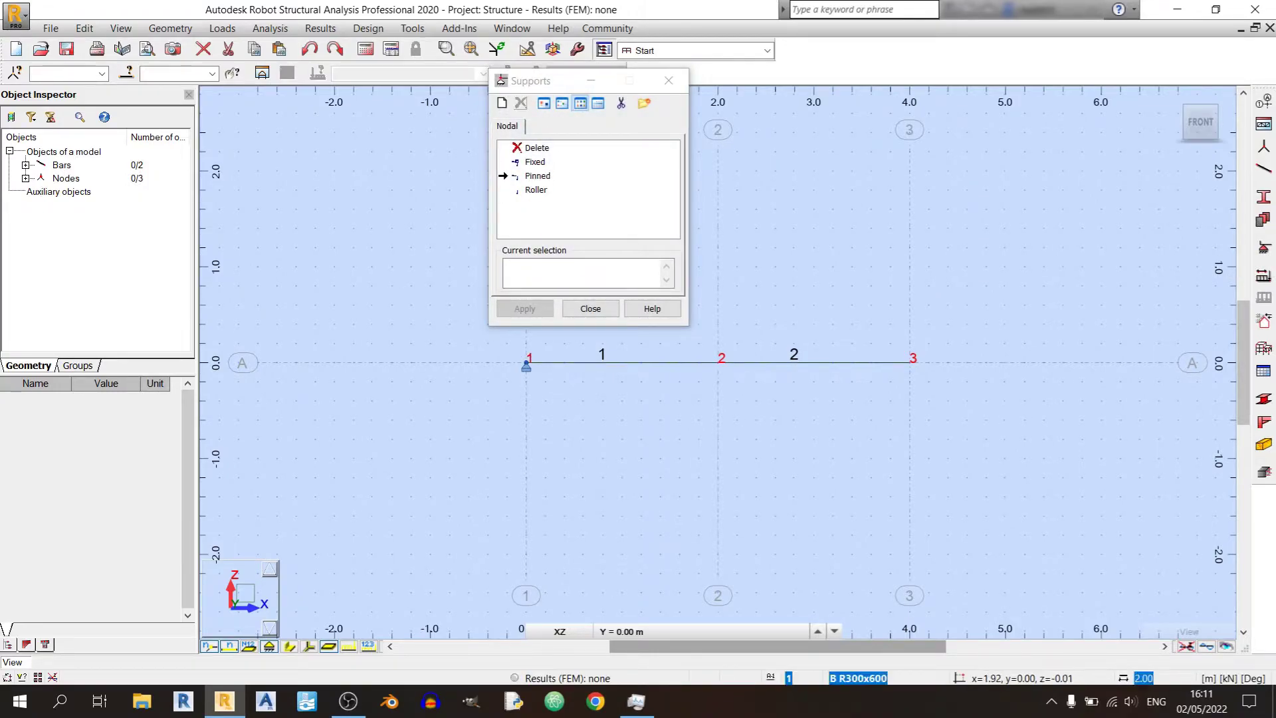
left_click(536, 189)
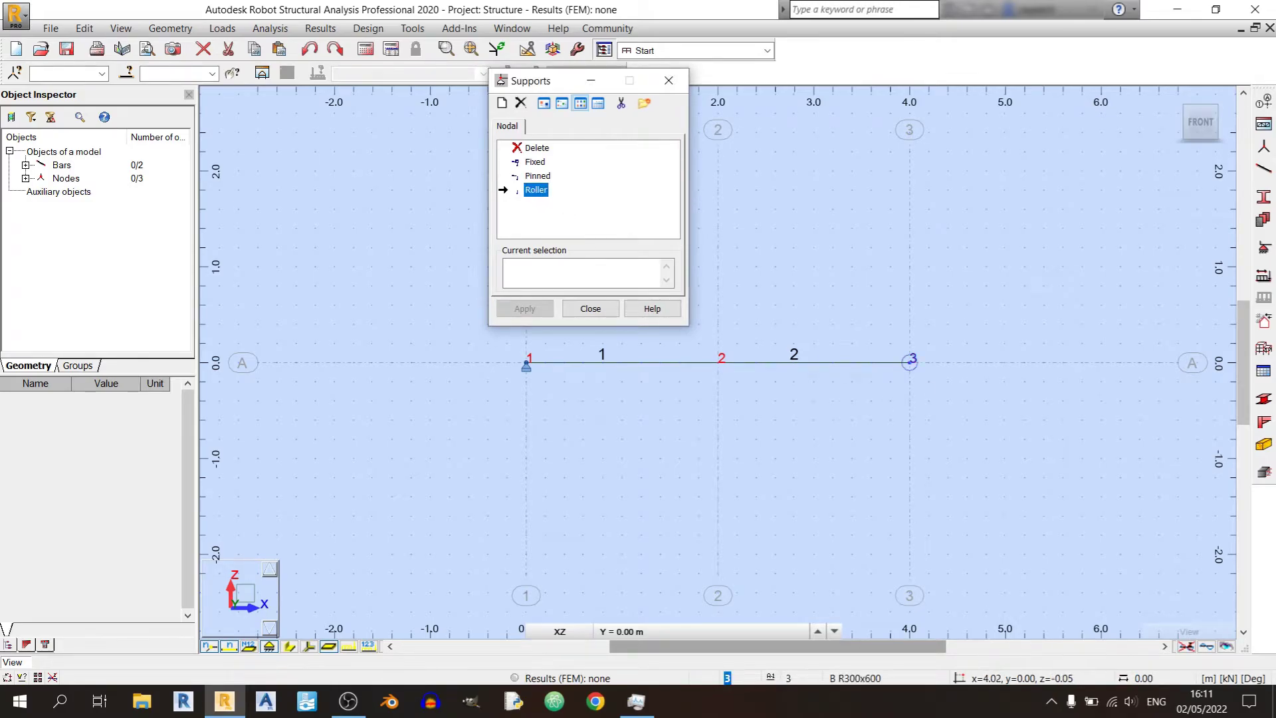
left_click(910, 362)
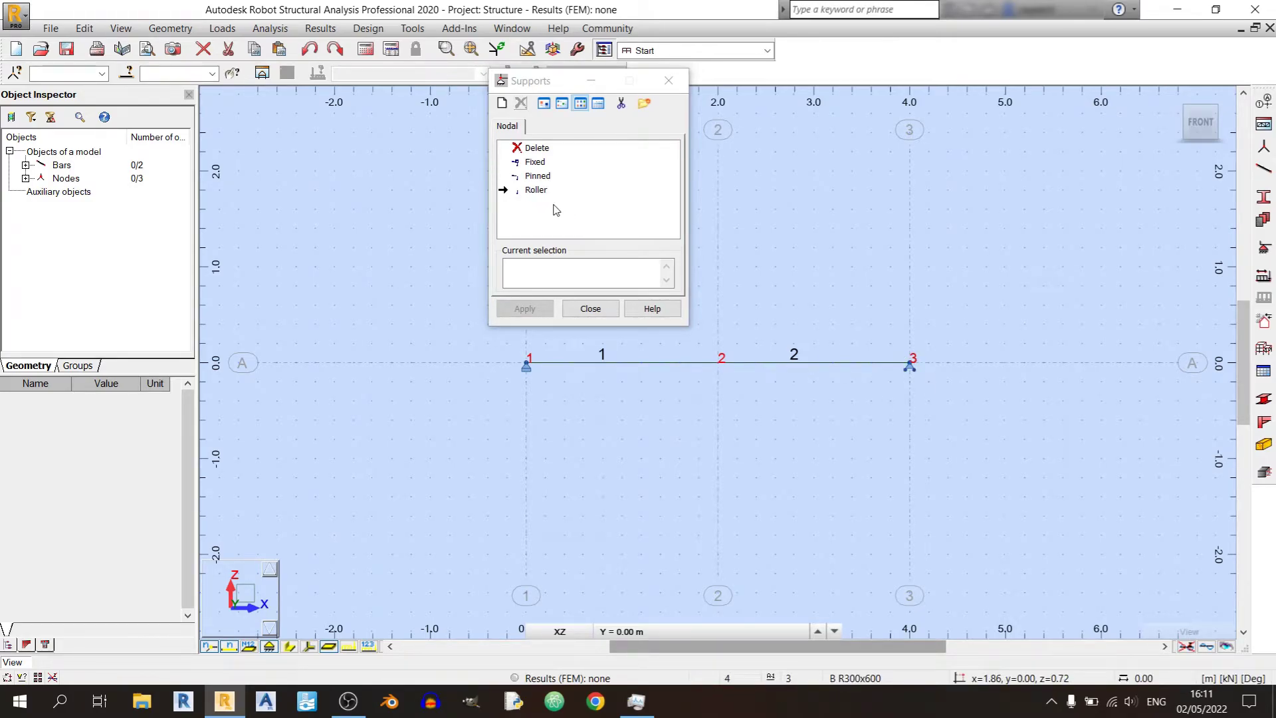
Step: Cancel a new support type definition unchanged and close the Supports dialog
left_click(503, 104)
left_click(503, 104)
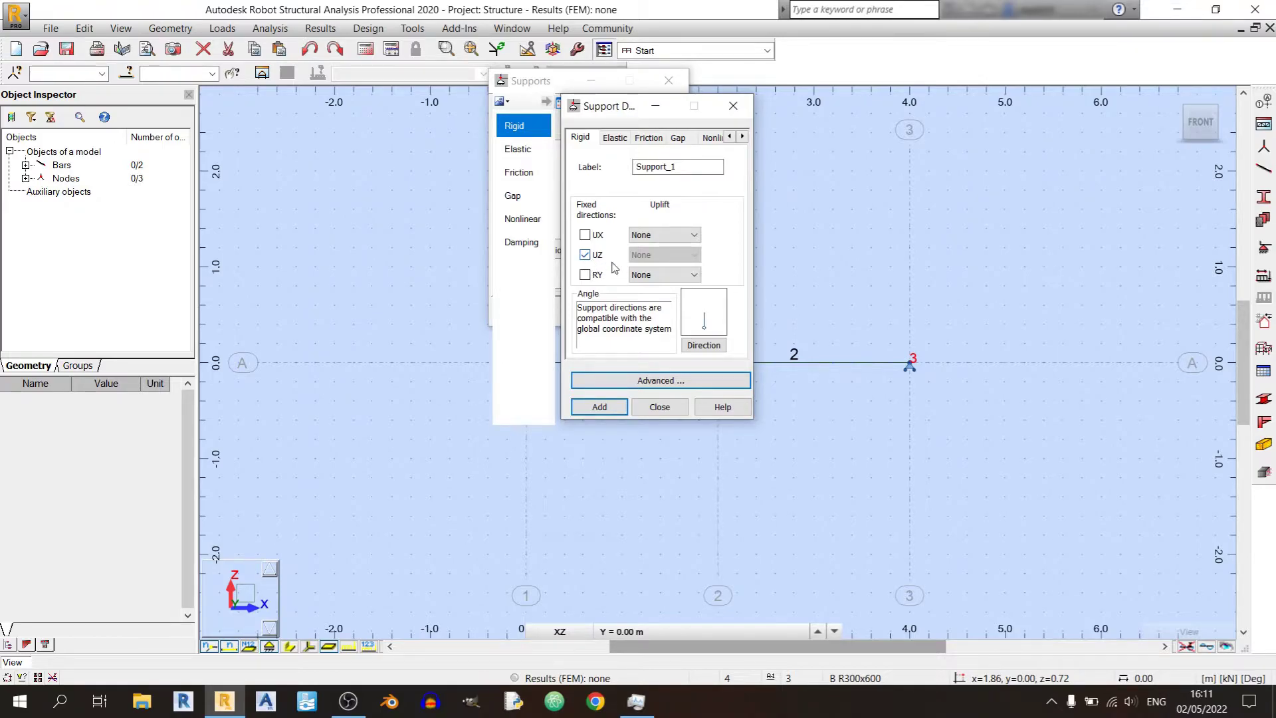
left_click(667, 412)
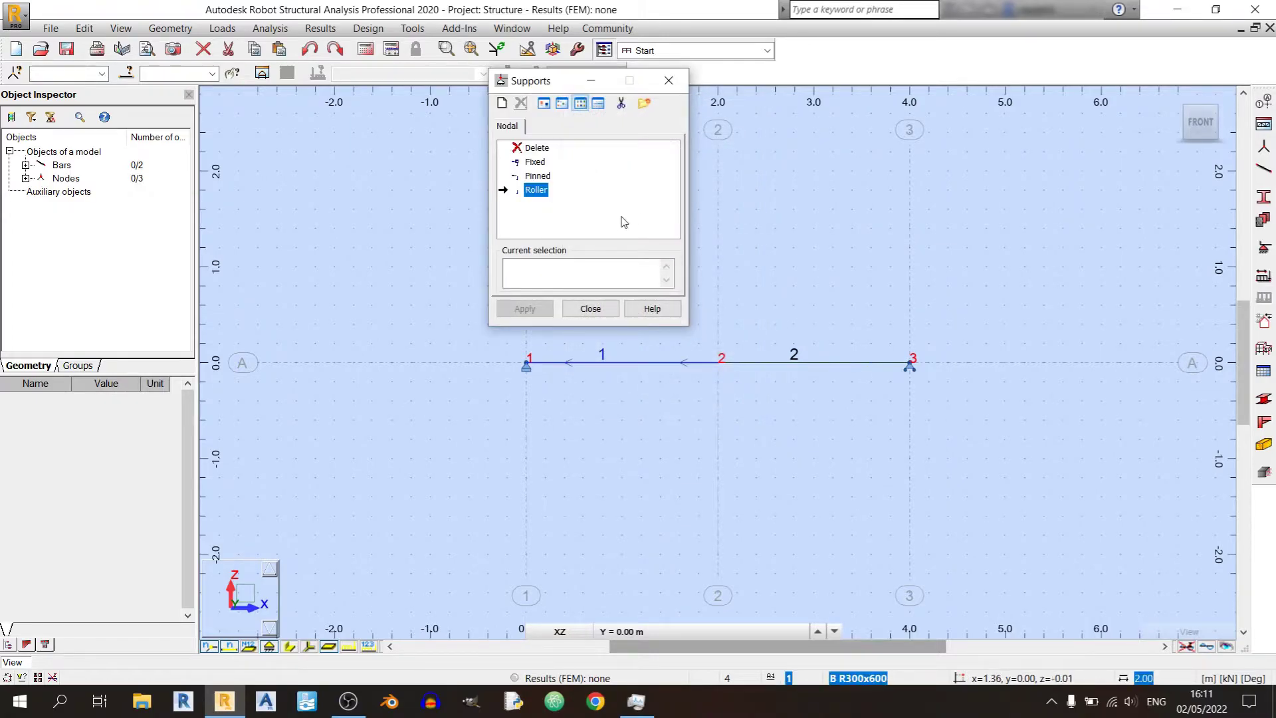
left_click(590, 309)
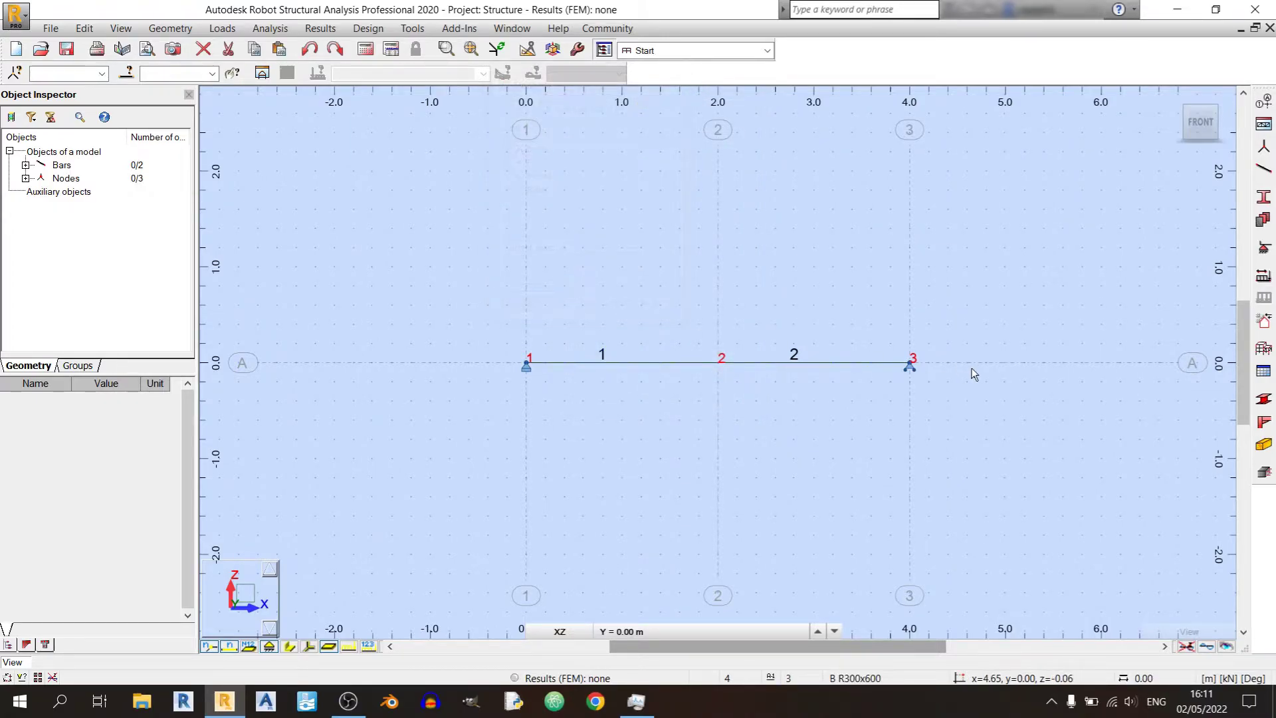
Step: Add the dead load case DL1 and bring up its load definition window
left_click(1265, 278)
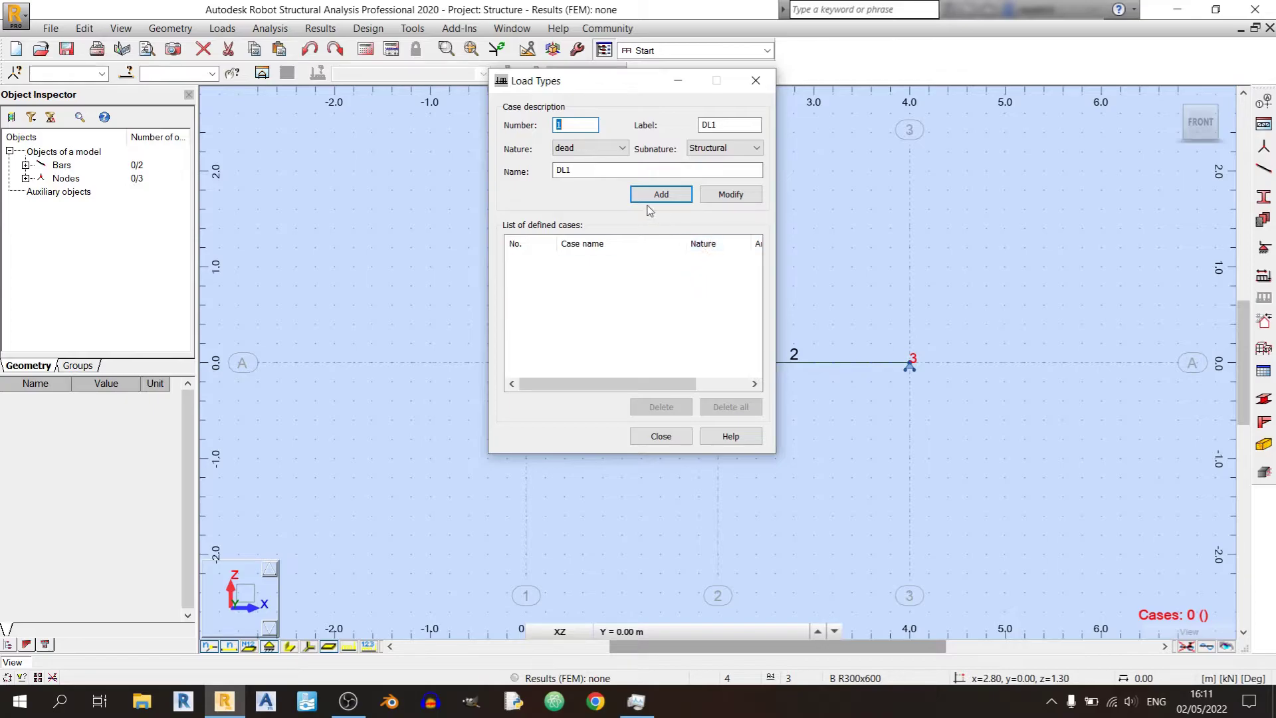
key("Return")
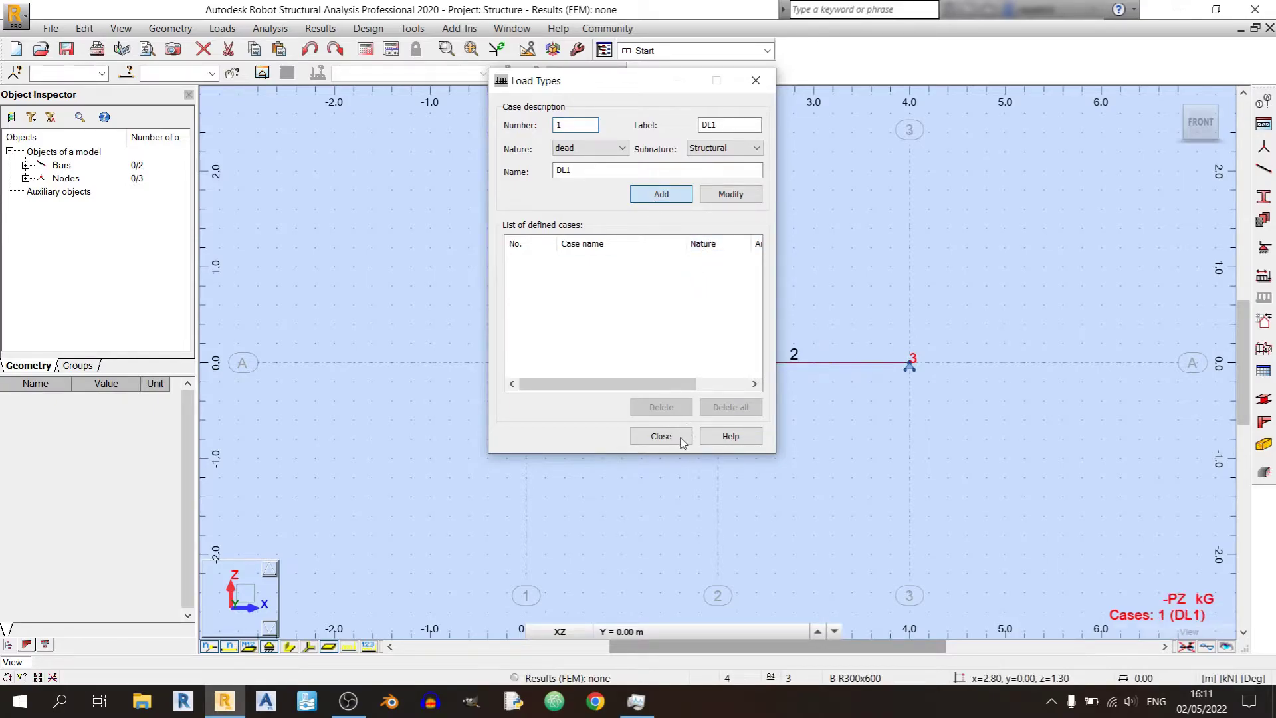
left_click(681, 436)
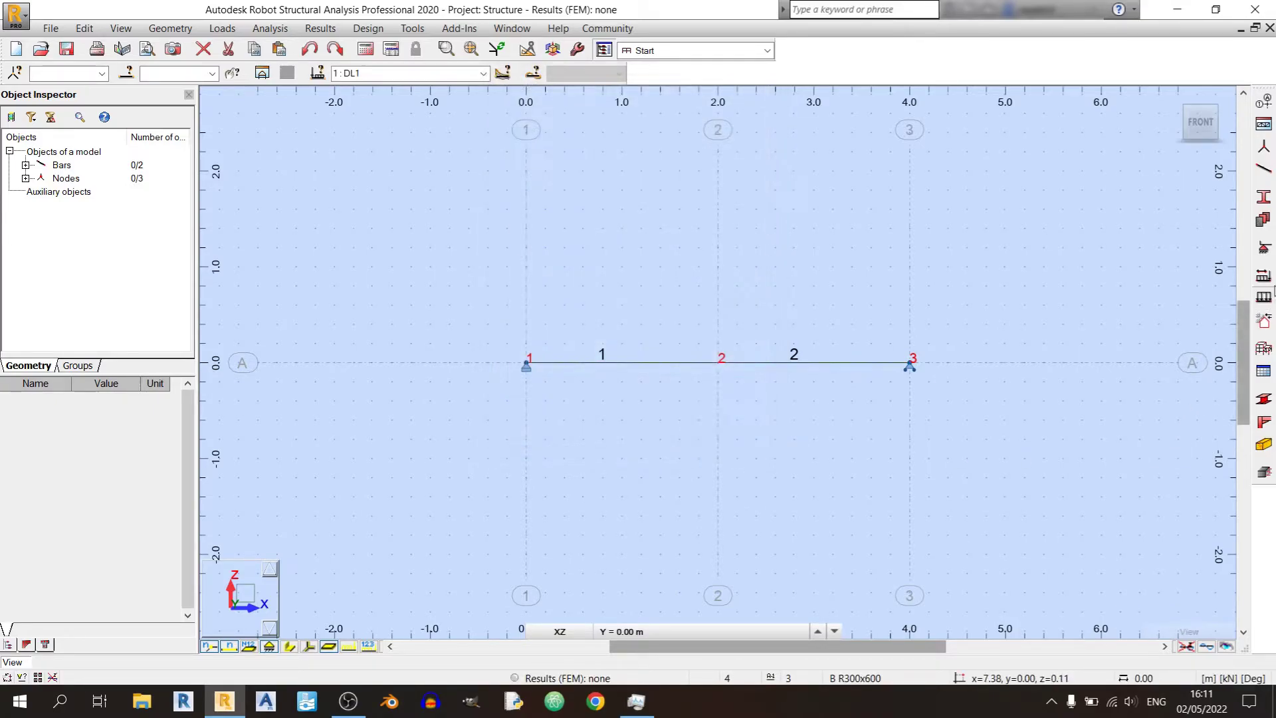
left_click(1264, 298)
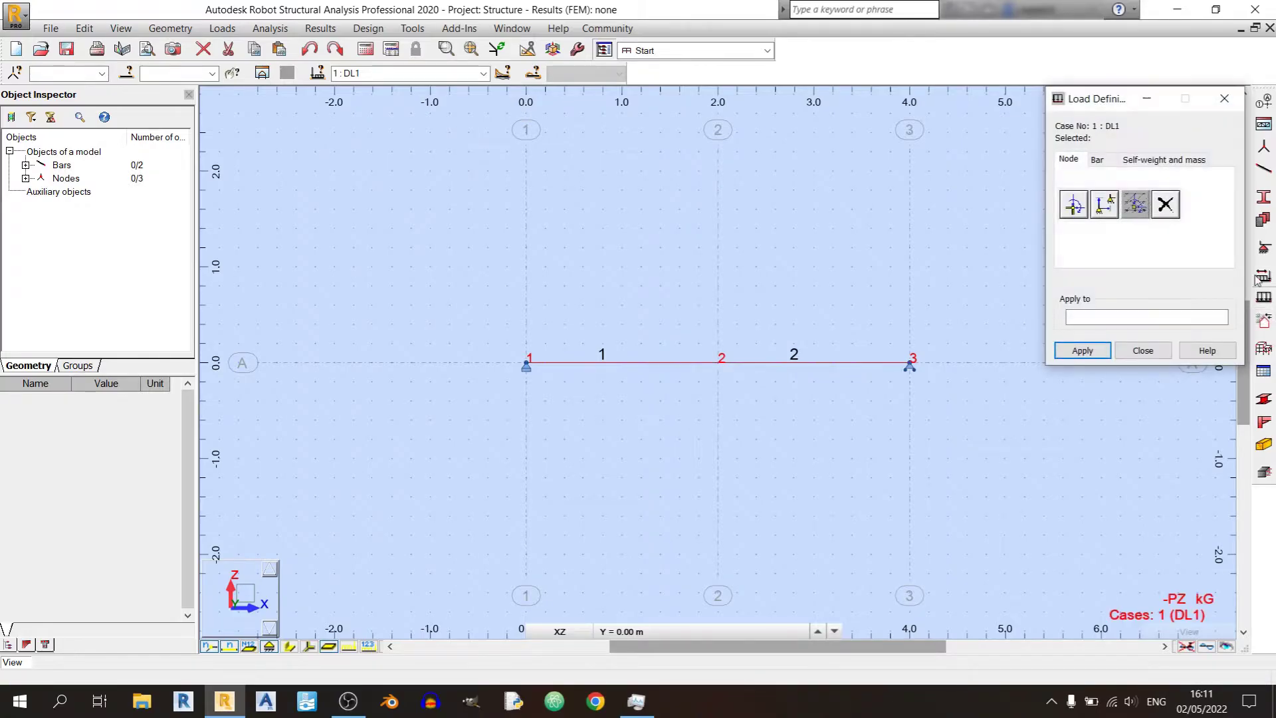
Step: Apply a nodal force FZ = -5 kN to node 2 and display load symbols with values
left_click(1076, 208)
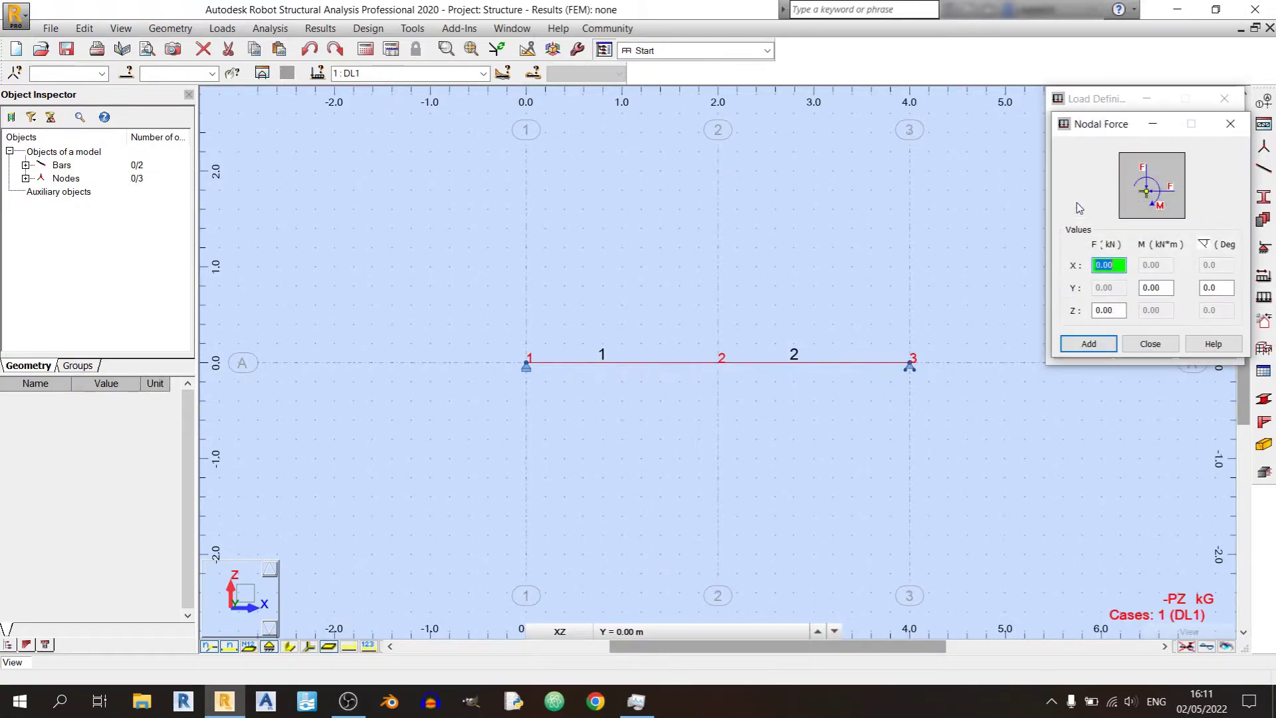
left_click(1109, 311)
type("-5")
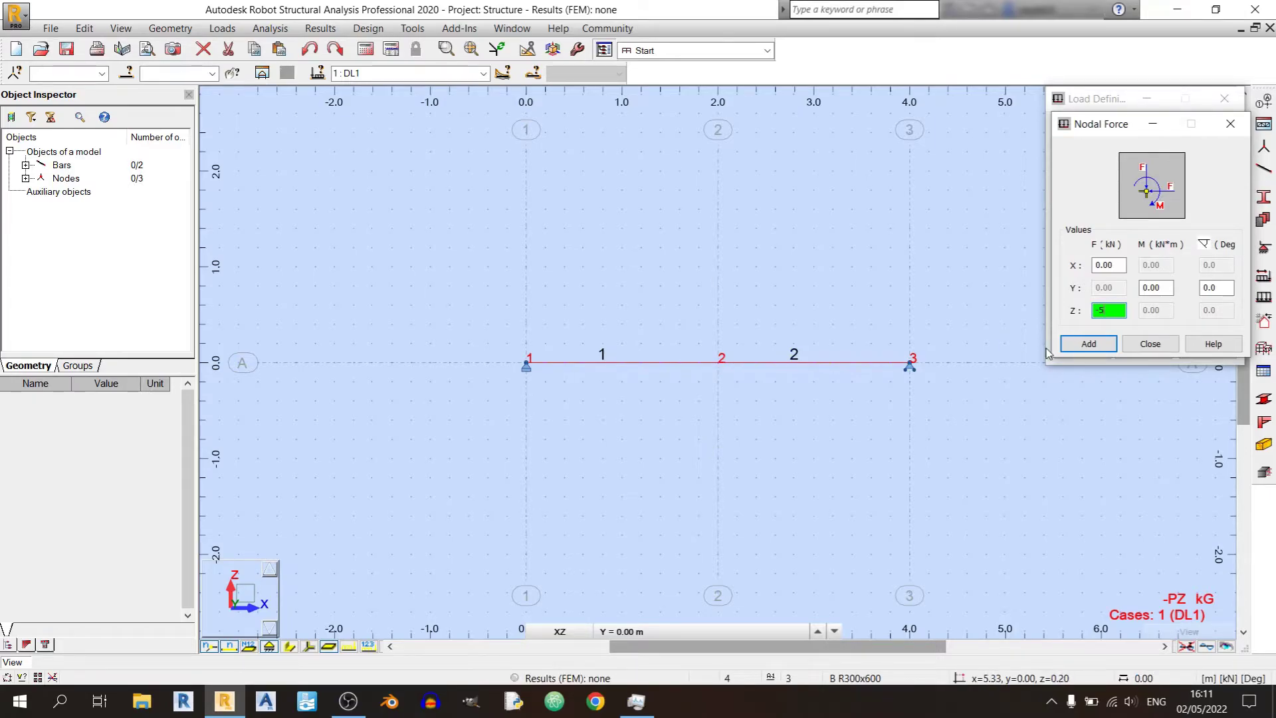
left_click(1090, 343)
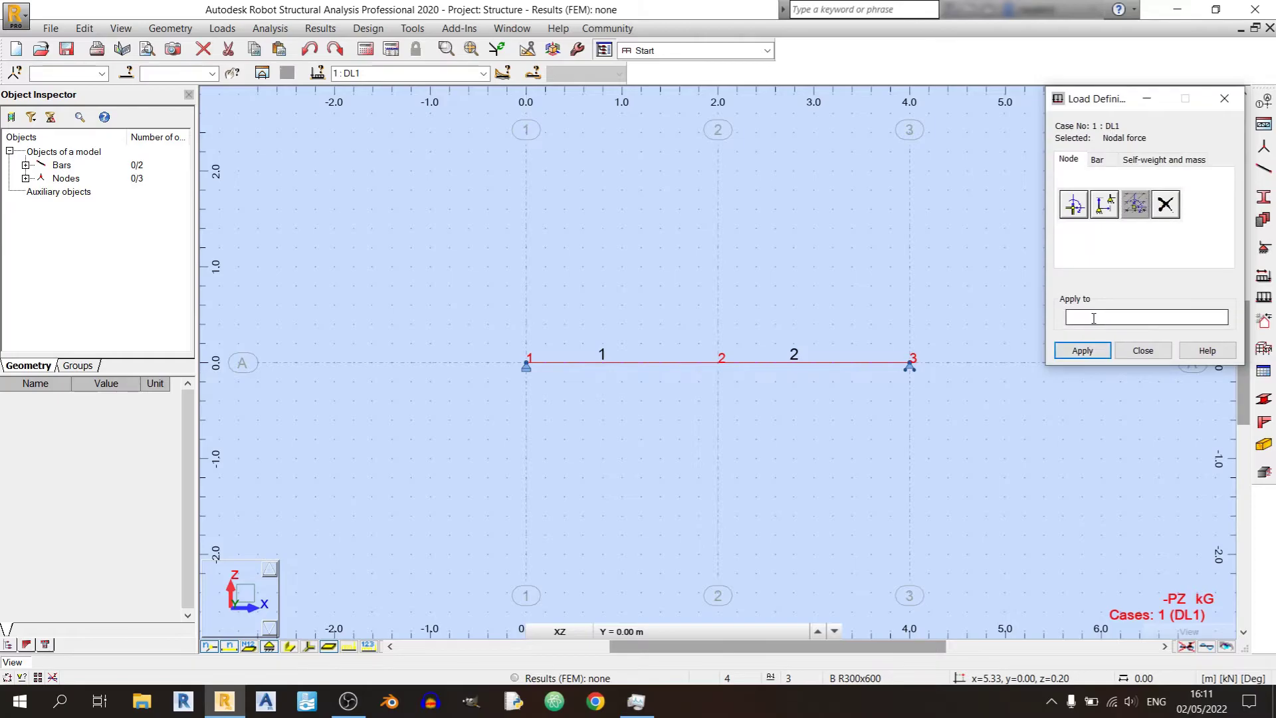
left_click(1082, 317)
left_click(721, 363)
left_click(1081, 352)
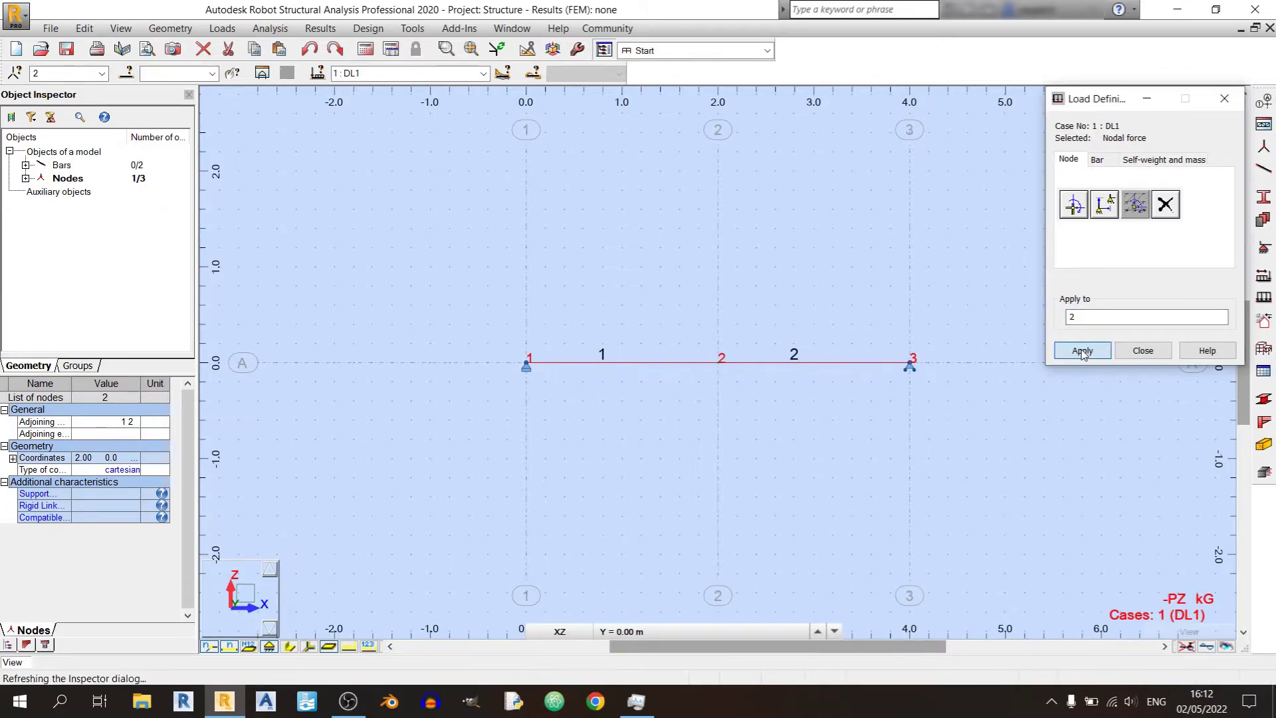
left_click(1142, 350)
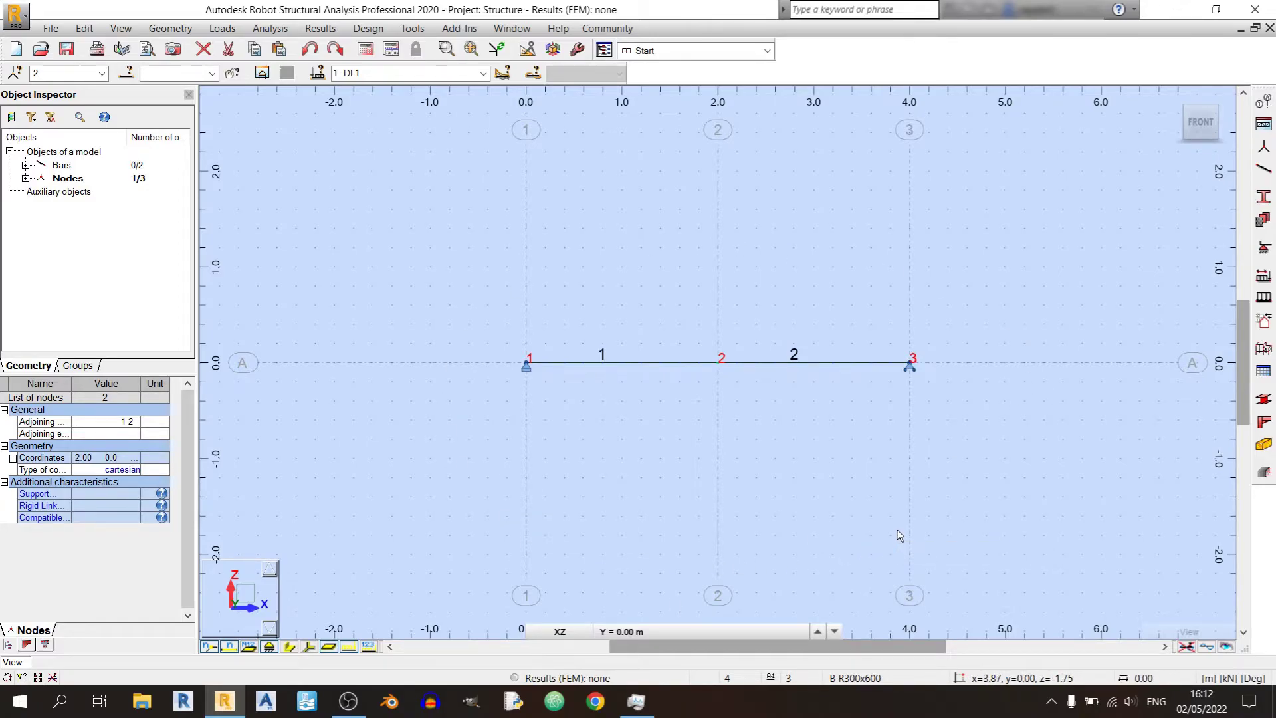
left_click(353, 649)
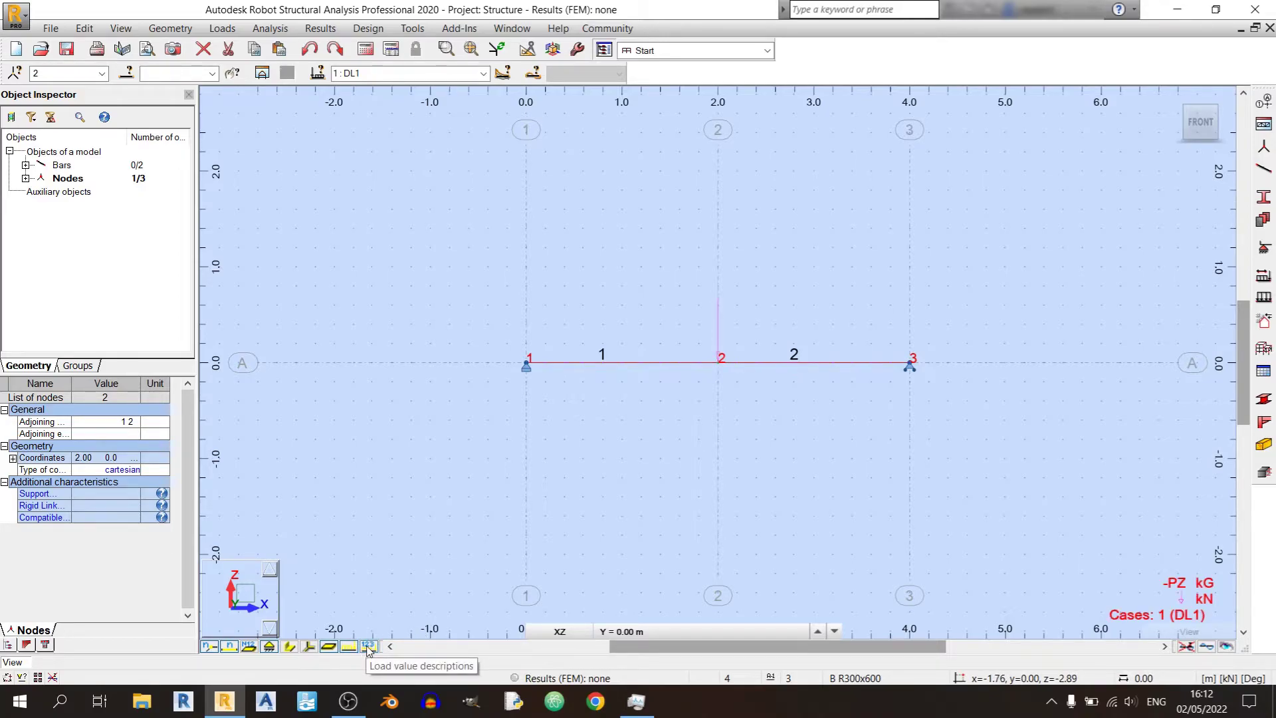
left_click(369, 647)
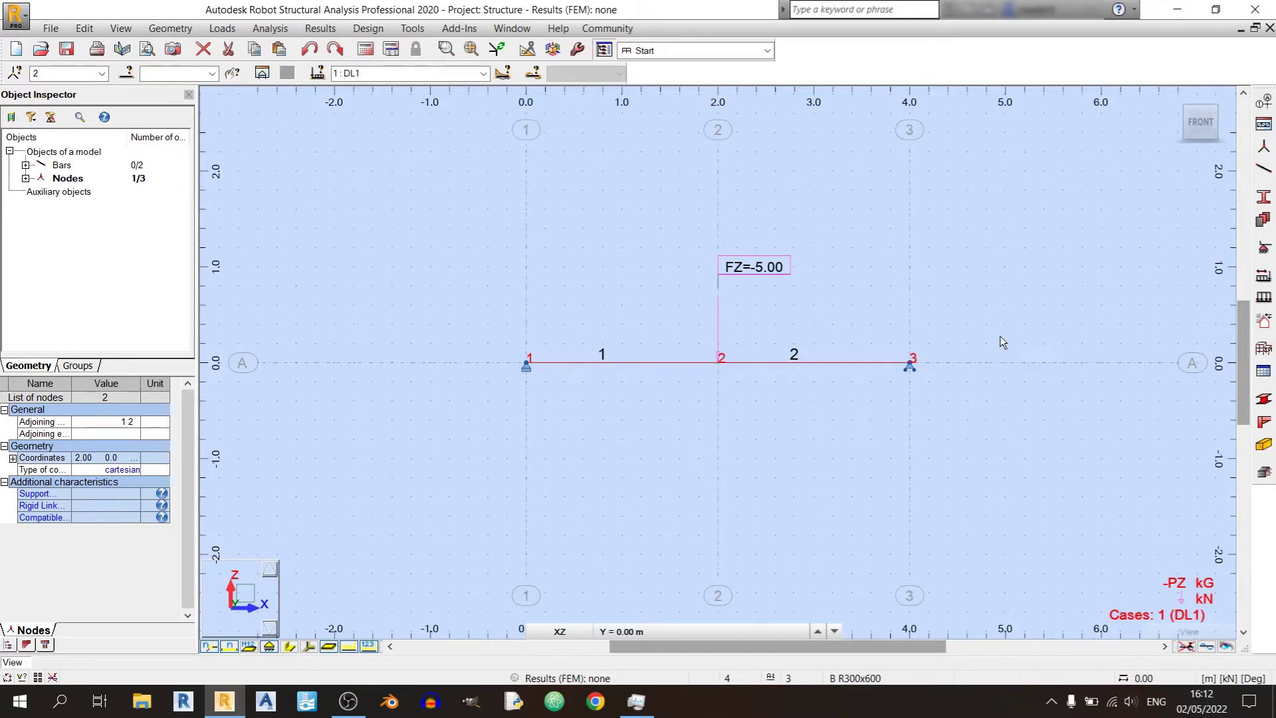
Step: Run the static structural calculation for the beam model
left_click(271, 29)
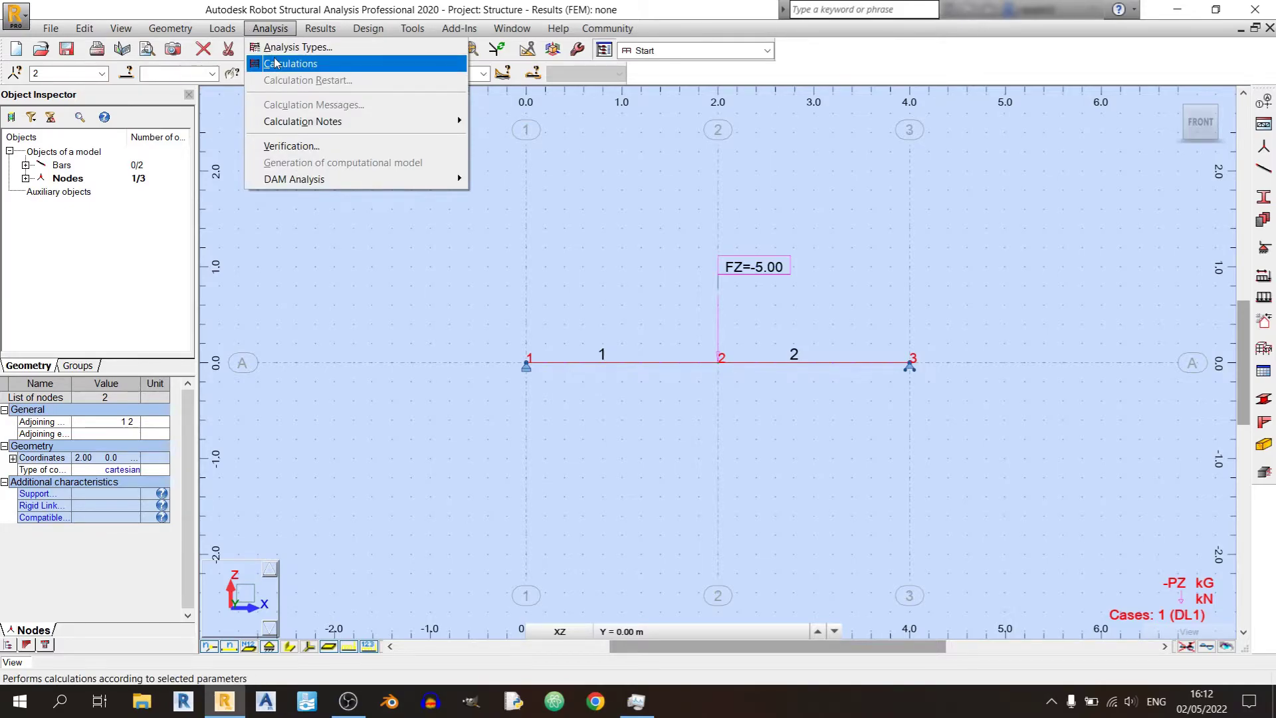
left_click(300, 10)
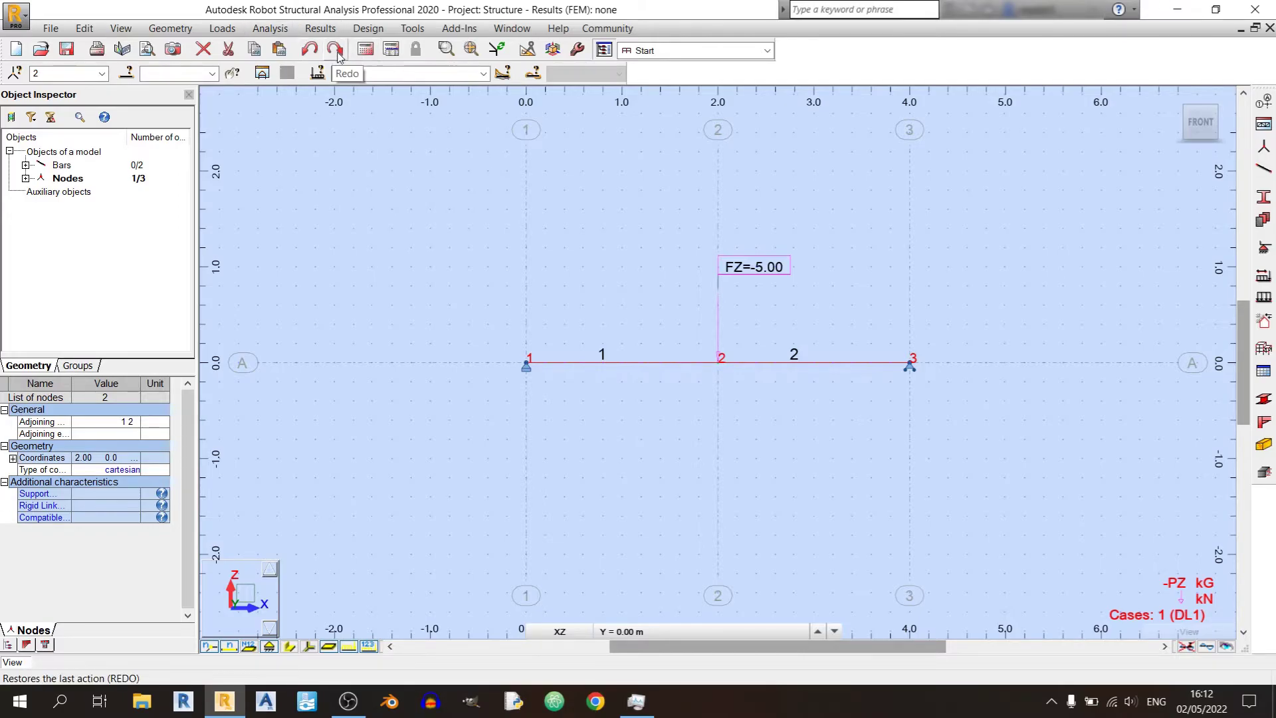
left_click(365, 48)
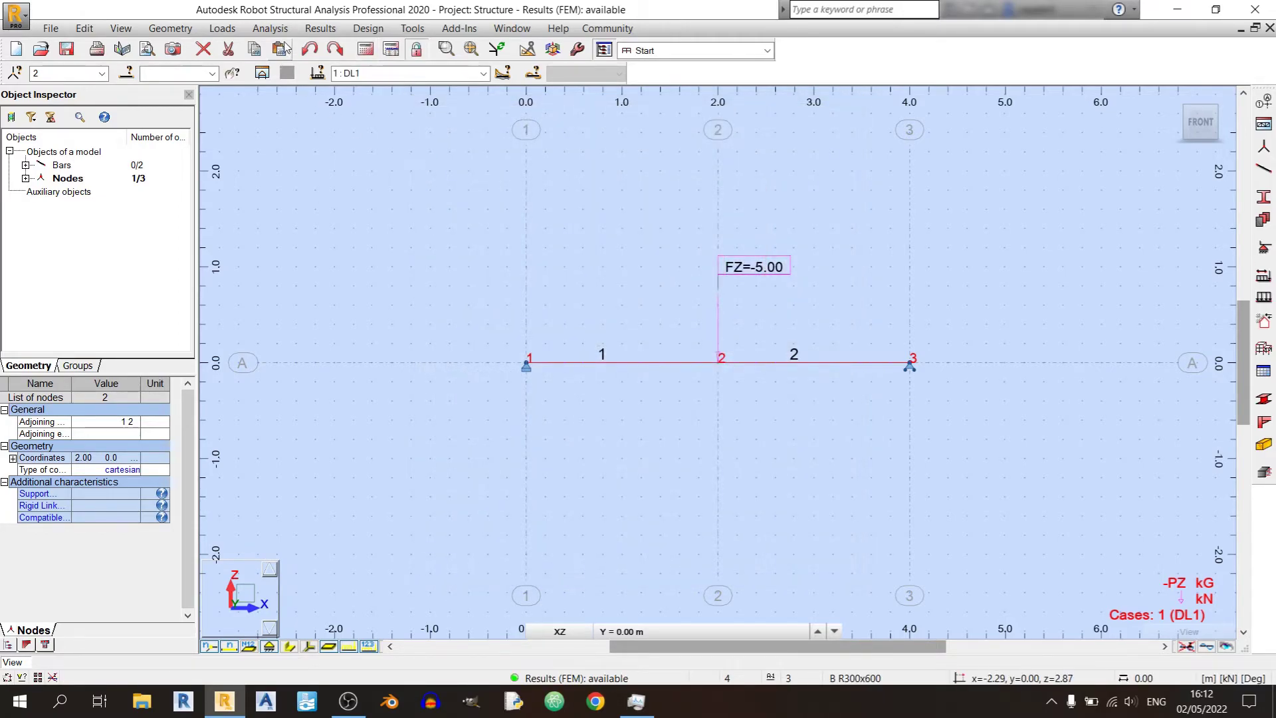
left_click(321, 28)
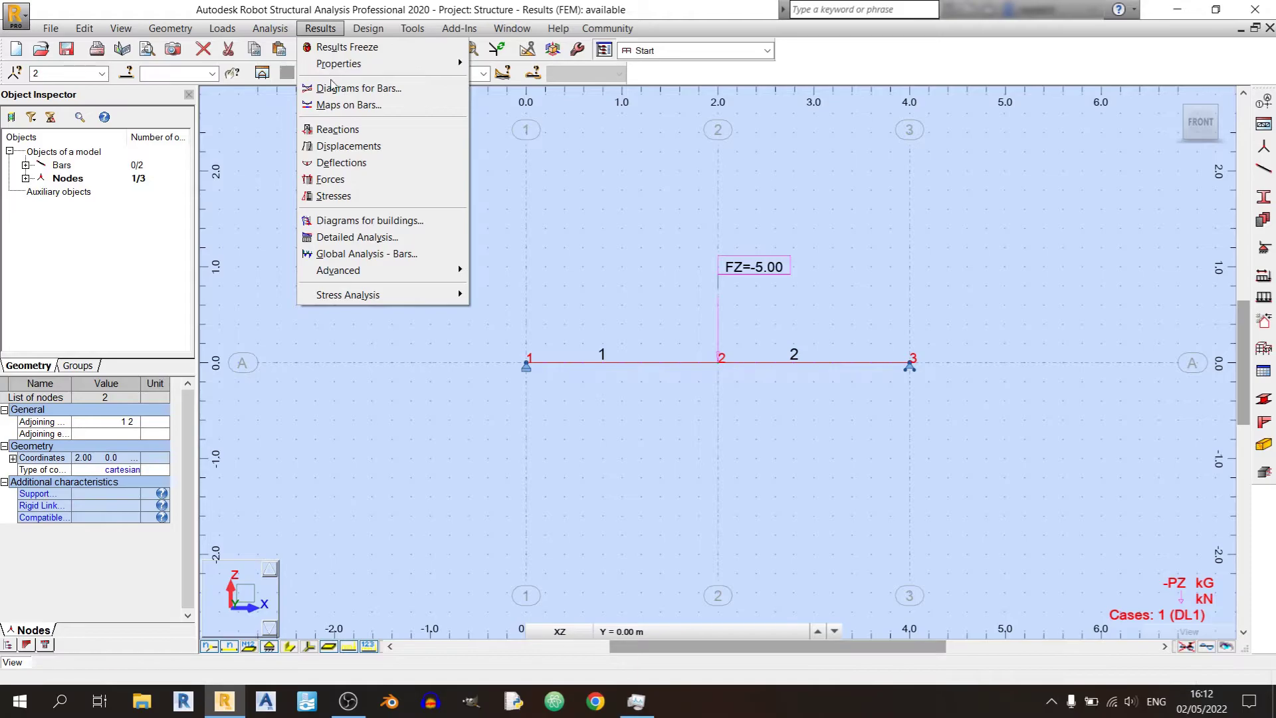
Step: Show the Fz diagram on both bars with all values labelled, differentiated colours and solid fill
left_click(336, 91)
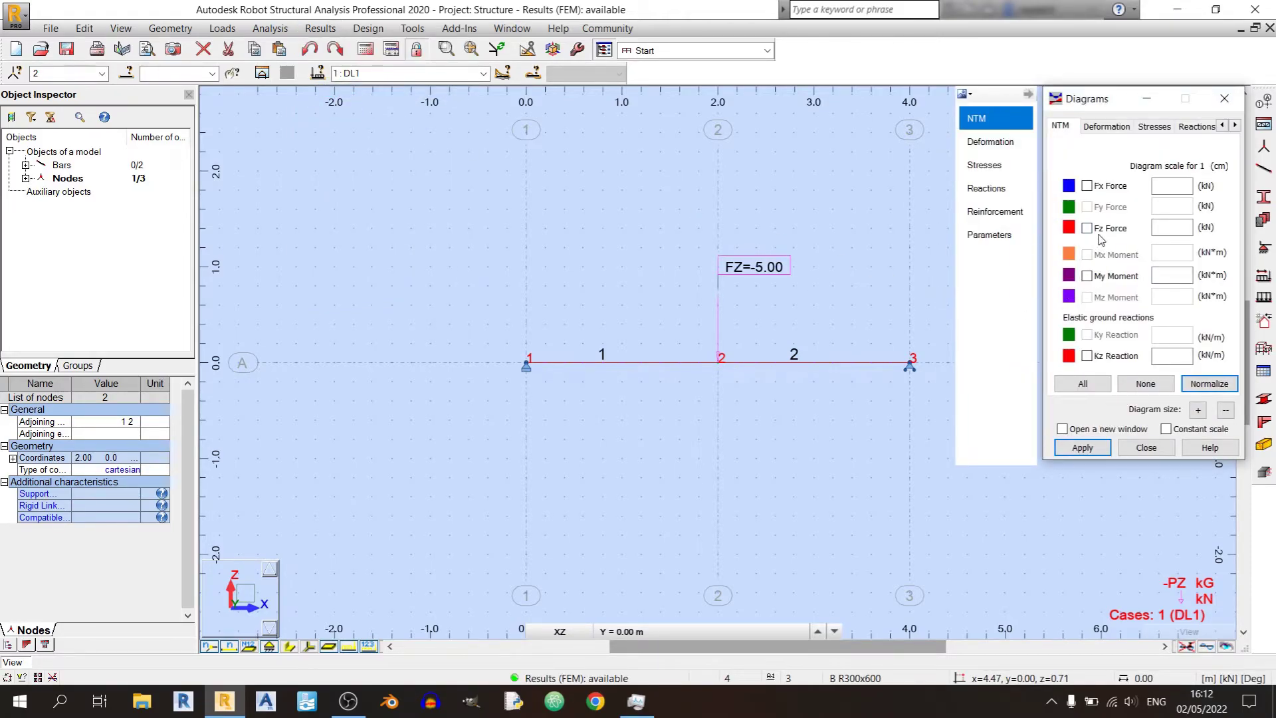
left_click(1091, 450)
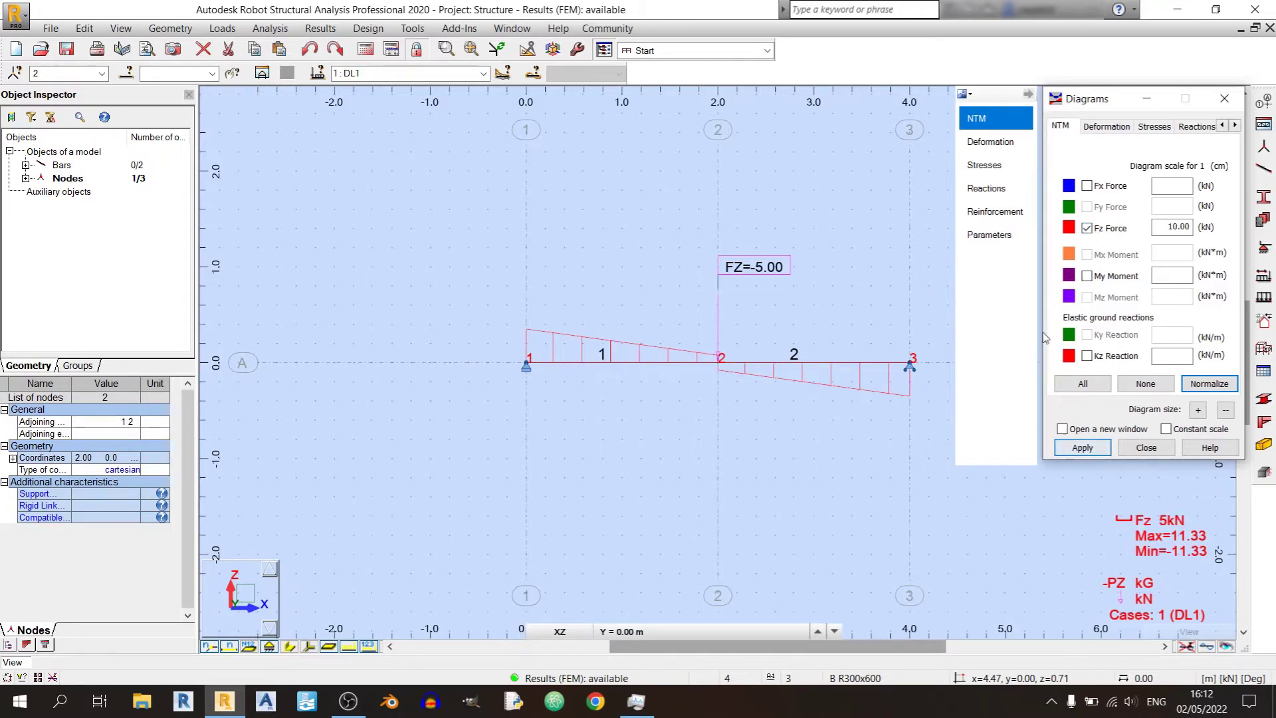
left_click(1007, 244)
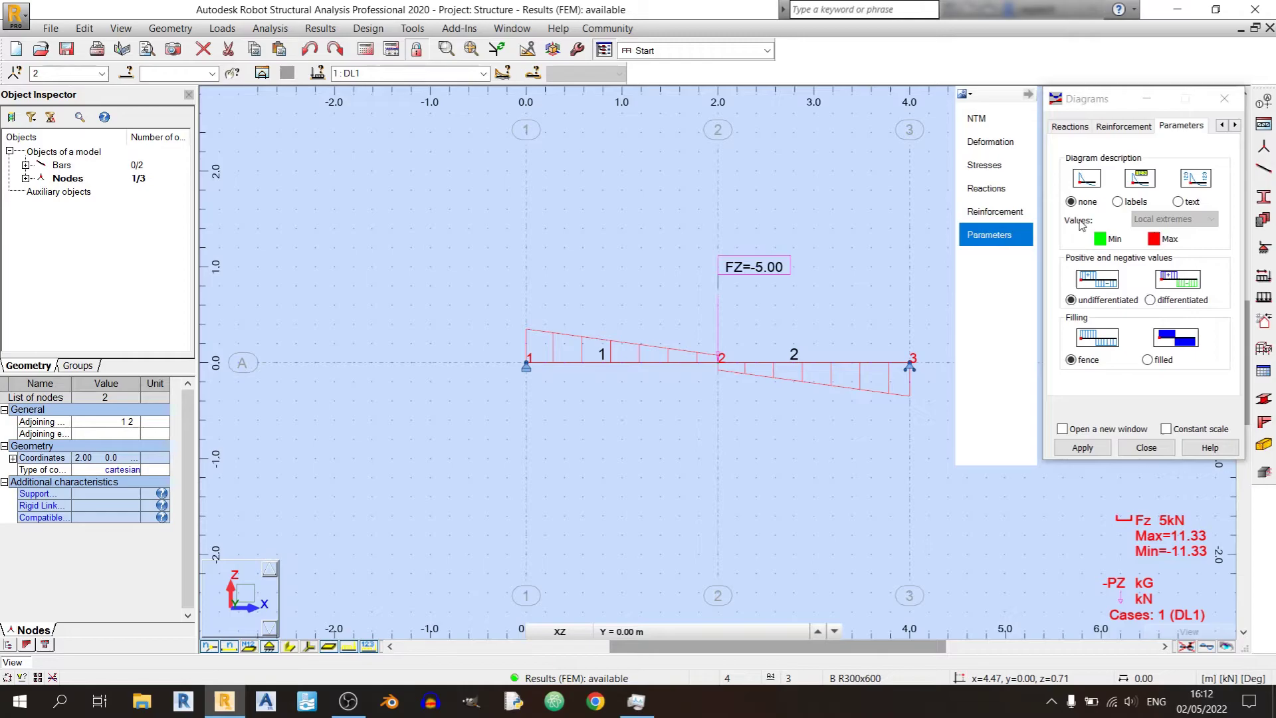
left_click(1190, 202)
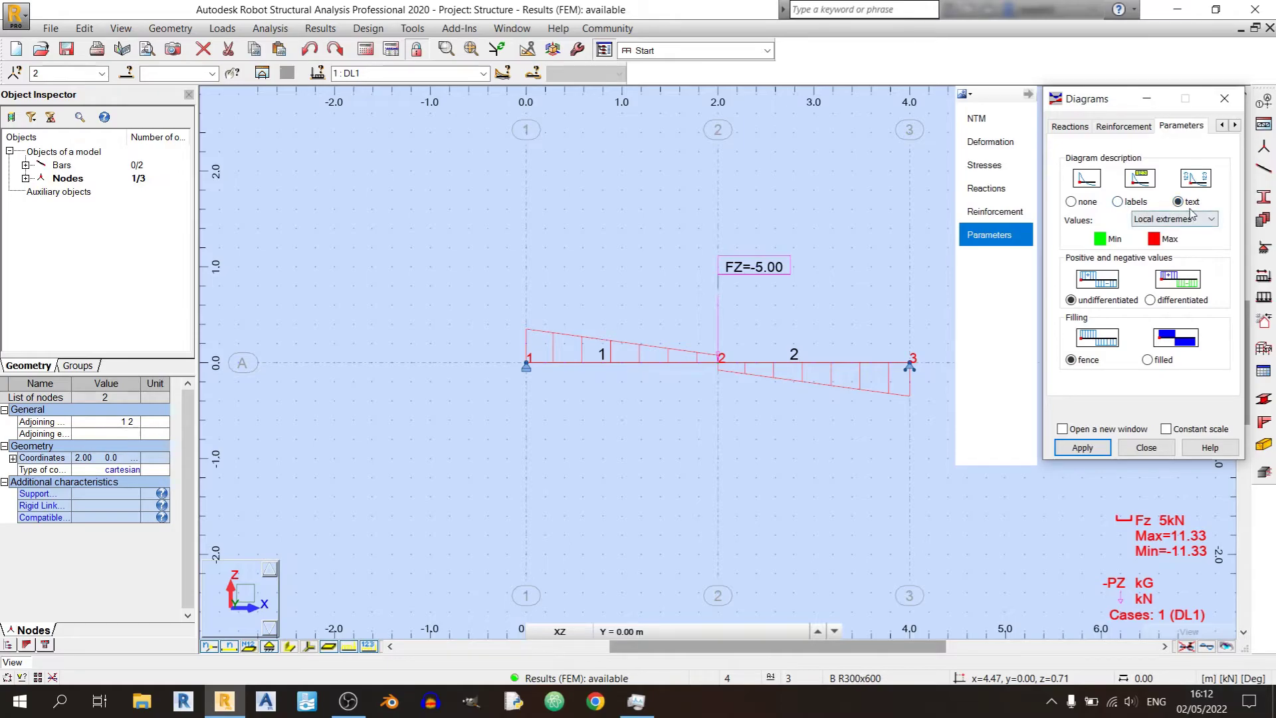
left_click(1185, 222)
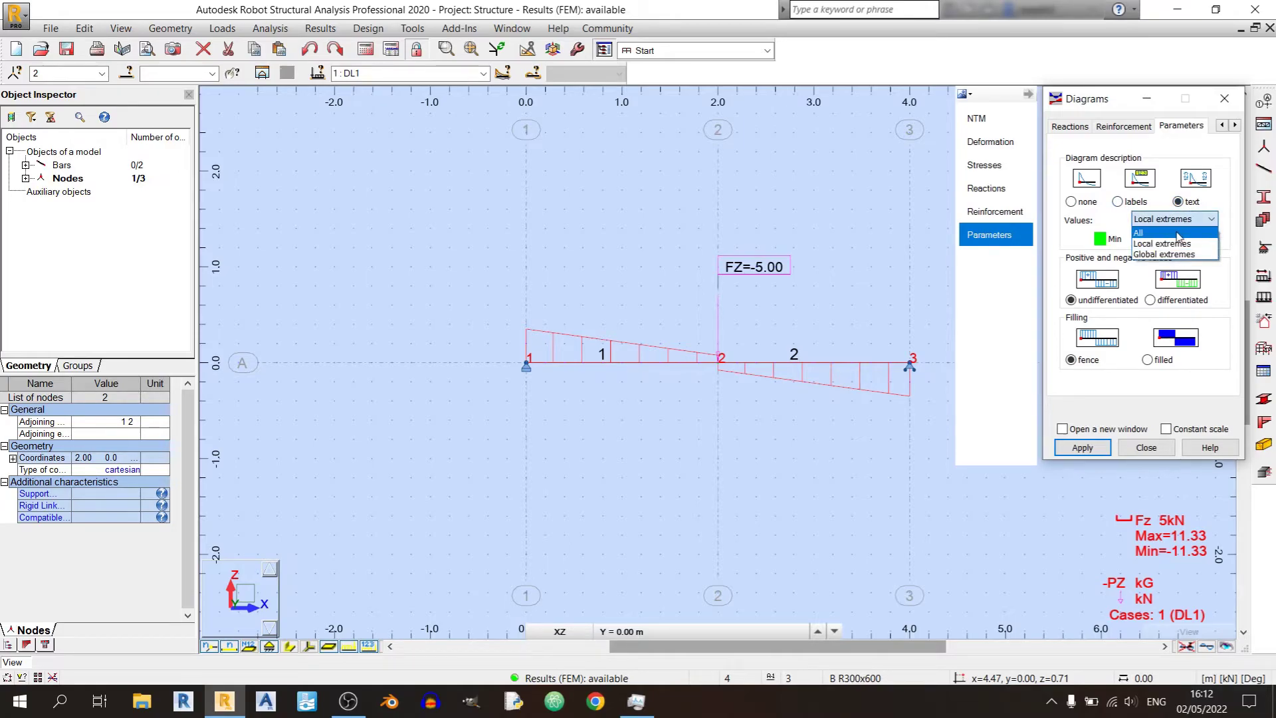
left_click(1173, 256)
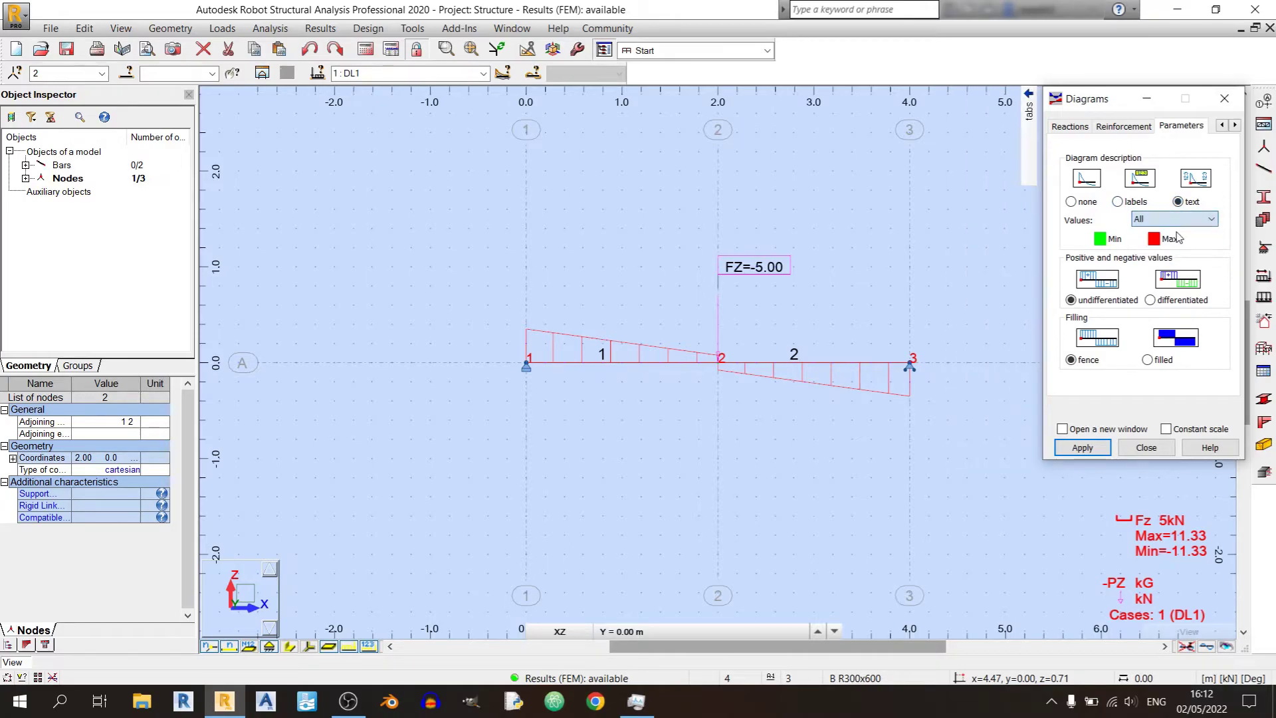
left_click(1150, 301)
left_click(1158, 364)
left_click(1081, 450)
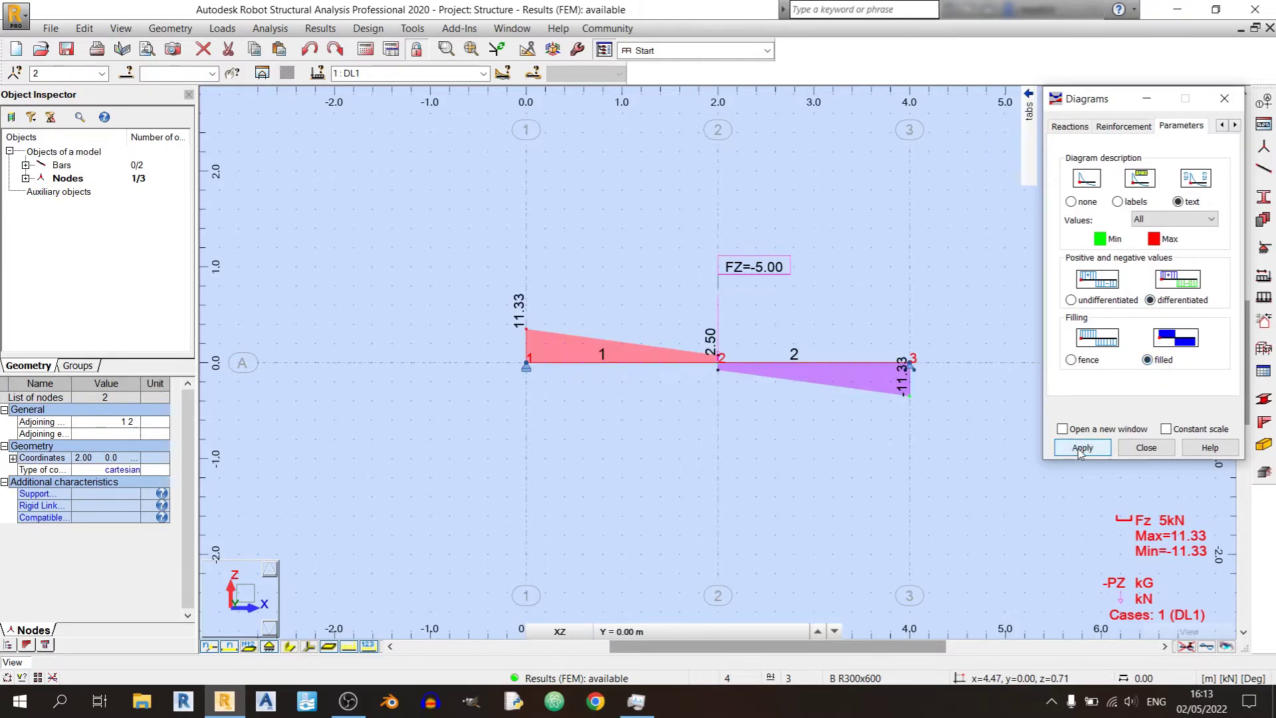
left_click(1146, 448)
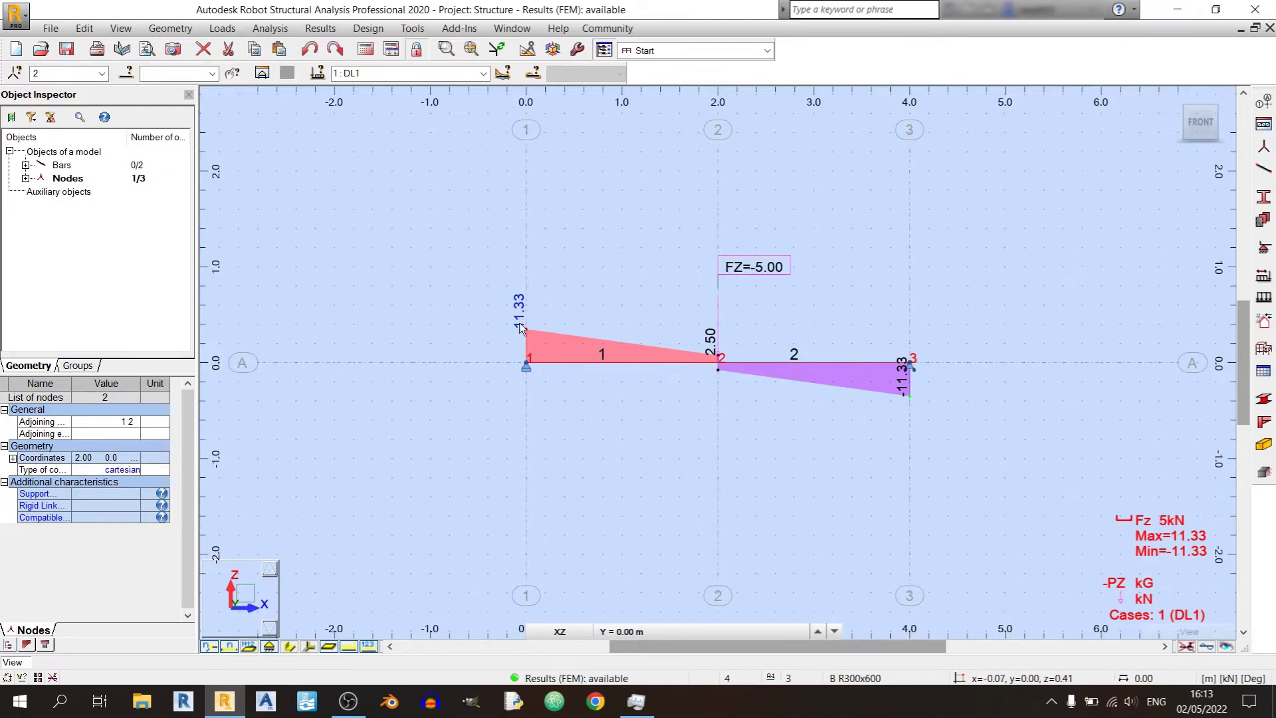
Step: Open the Loads table from the canvas Tables option and select the DL1 self-weight row
right_click(343, 252)
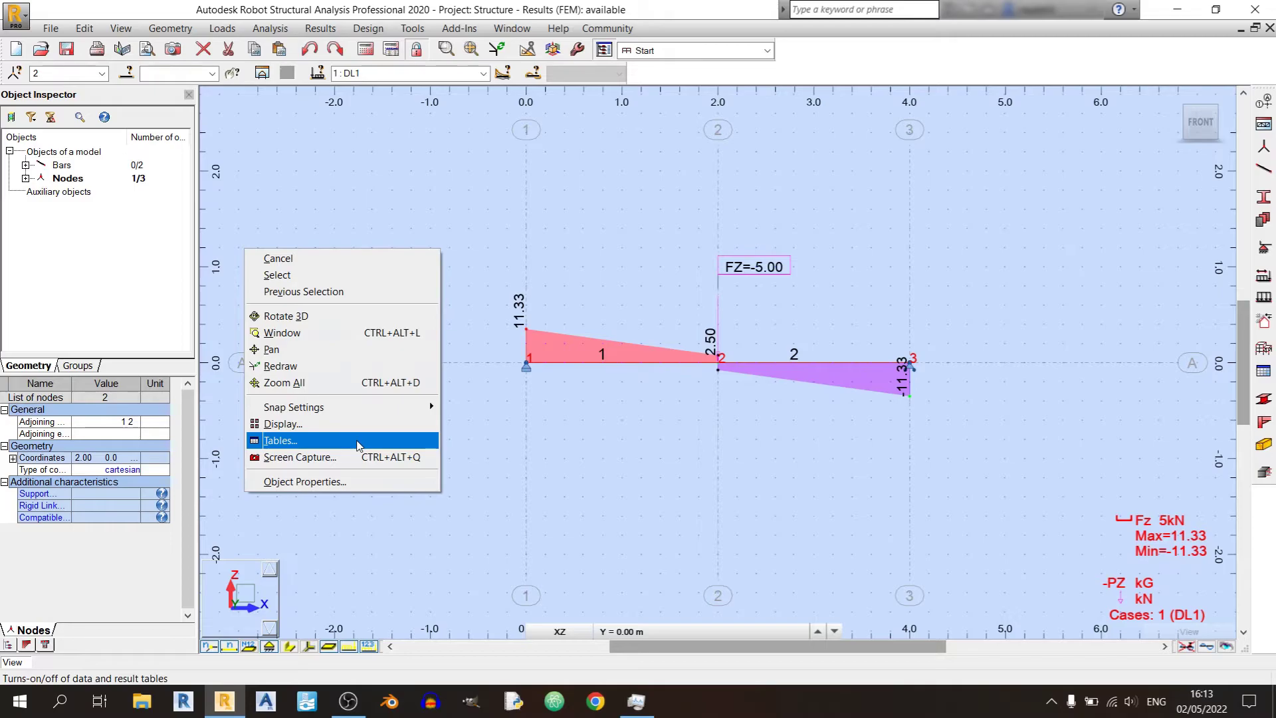
left_click(373, 200)
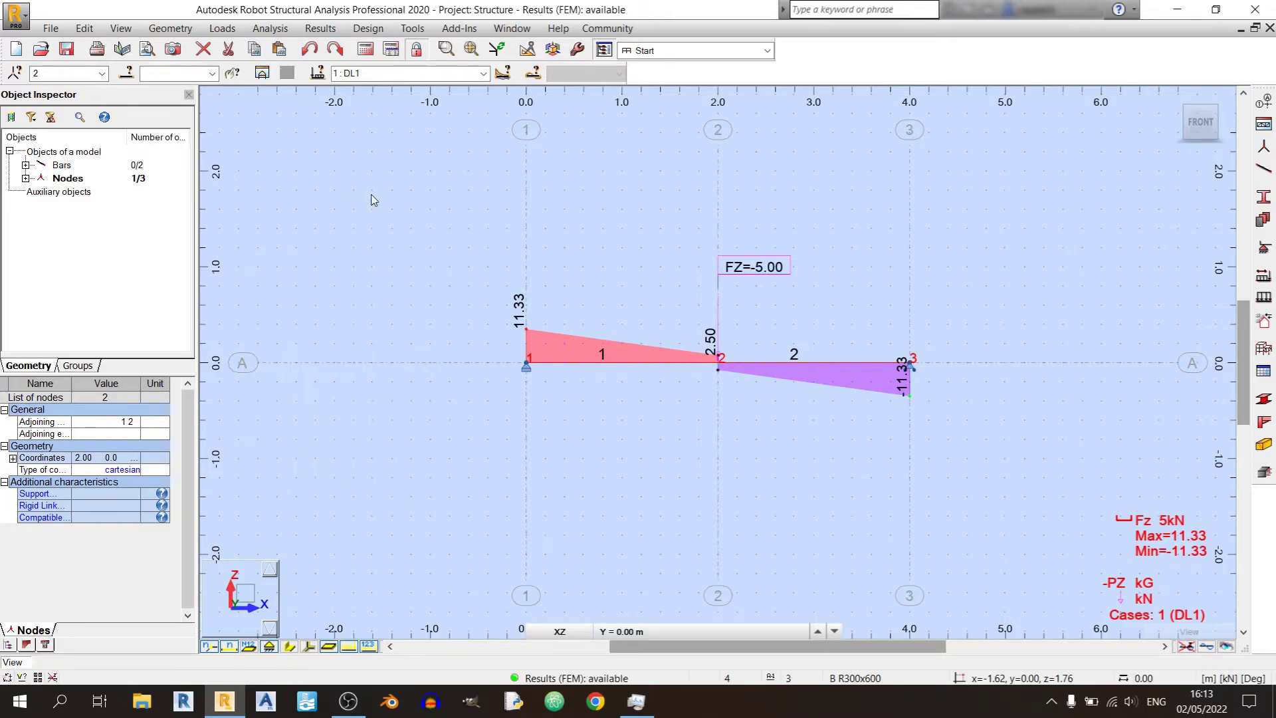
right_click(373, 199)
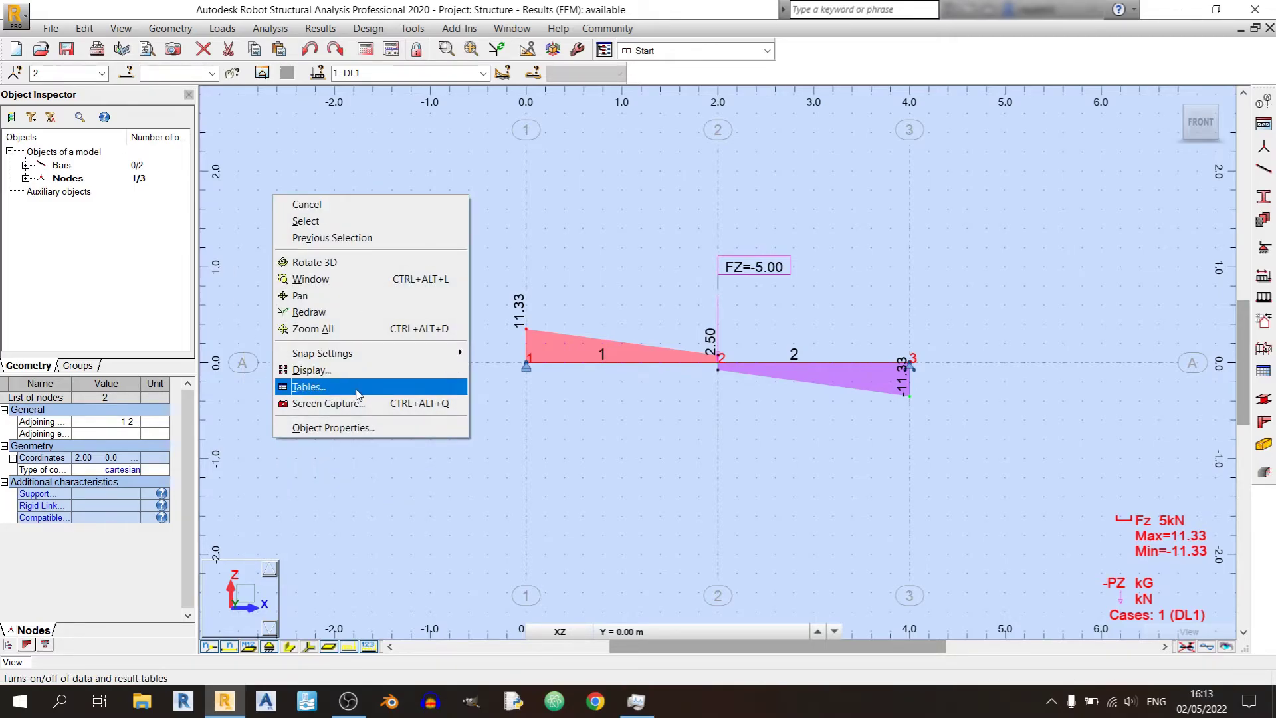
left_click(358, 386)
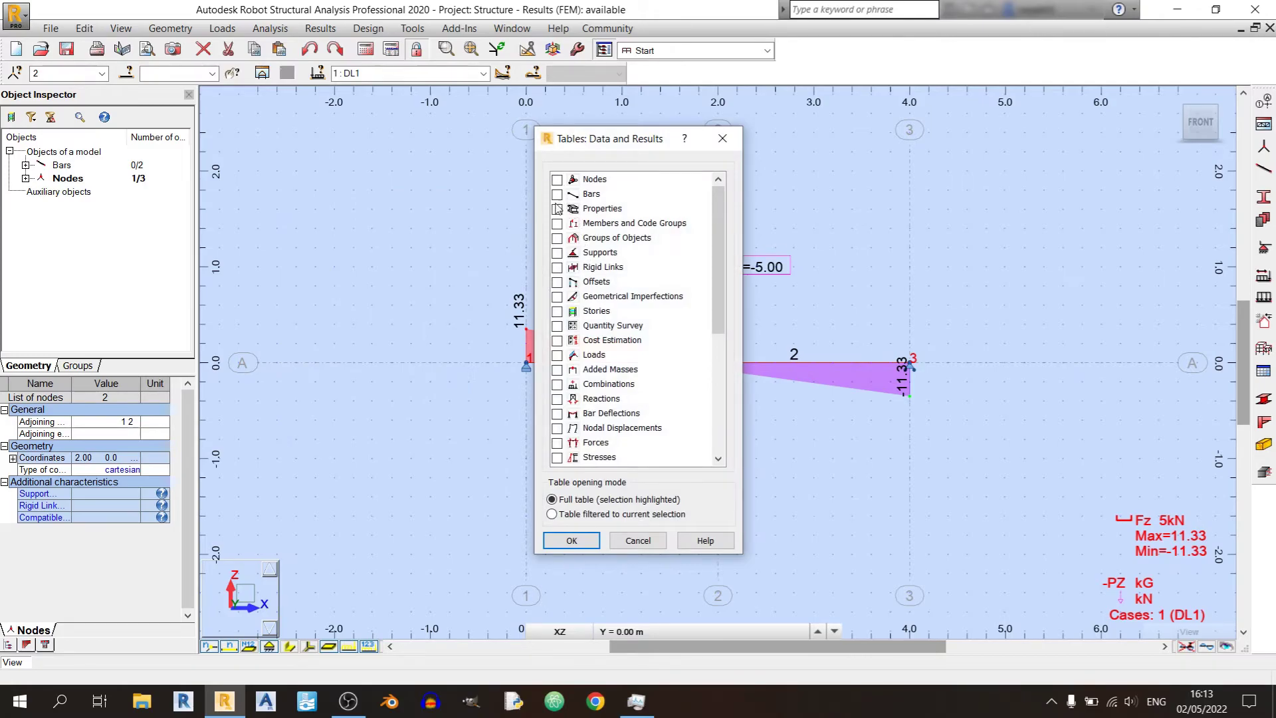
scroll(561, 270, "down", 2)
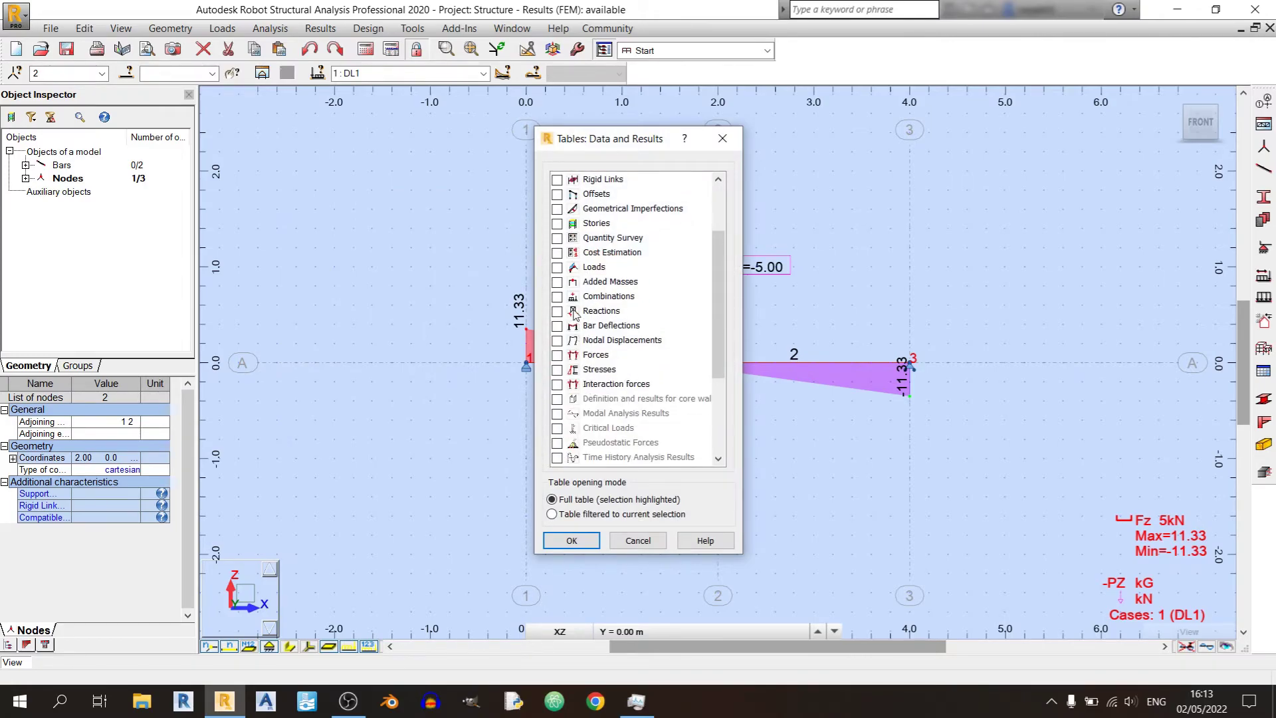
left_click(559, 268)
left_click(573, 540)
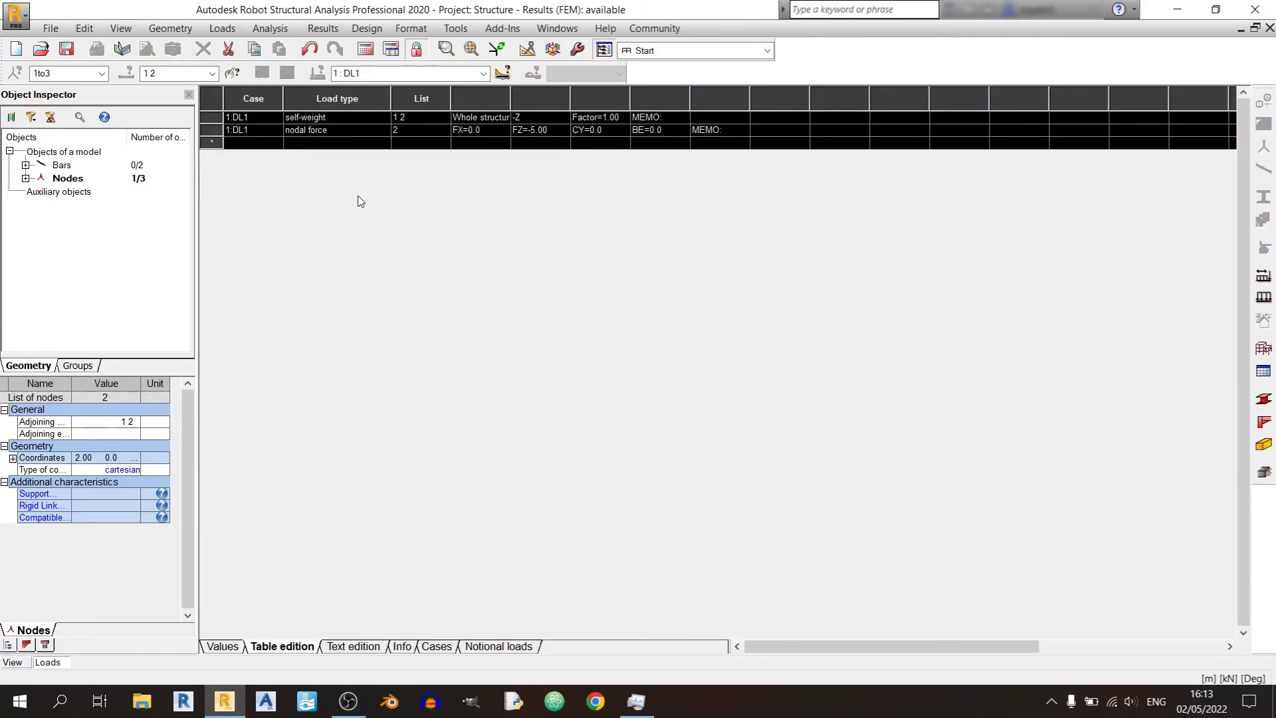
left_click(253, 116)
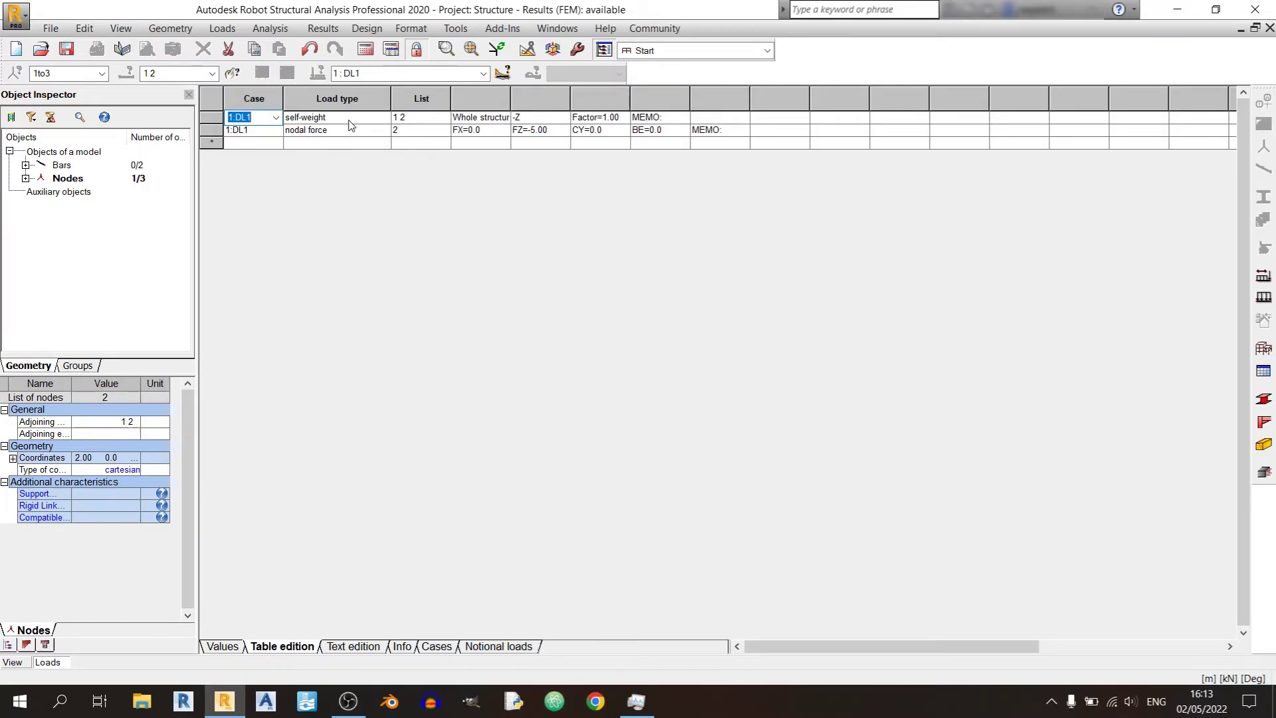
left_click(162, 113)
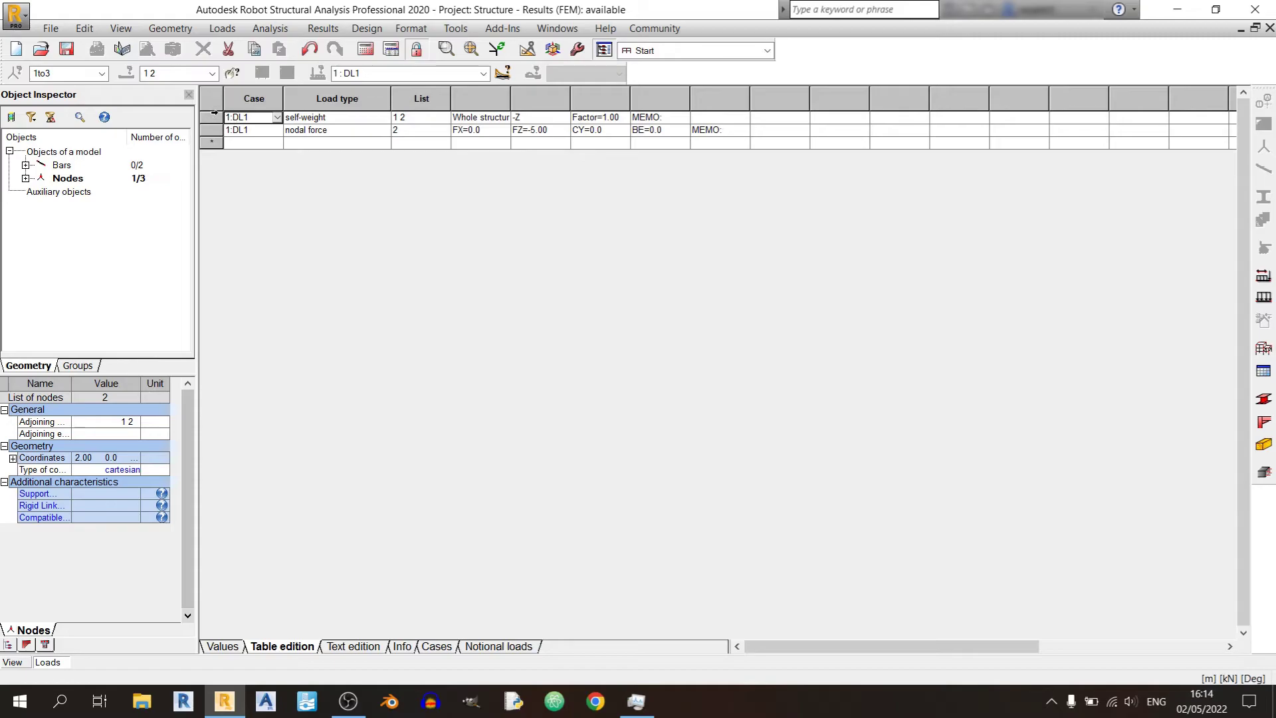
Step: Add the My bending moment diagram (max 13.83 kNm) to the beam and bring back the DL1 loads table
key("ctrl+F4")
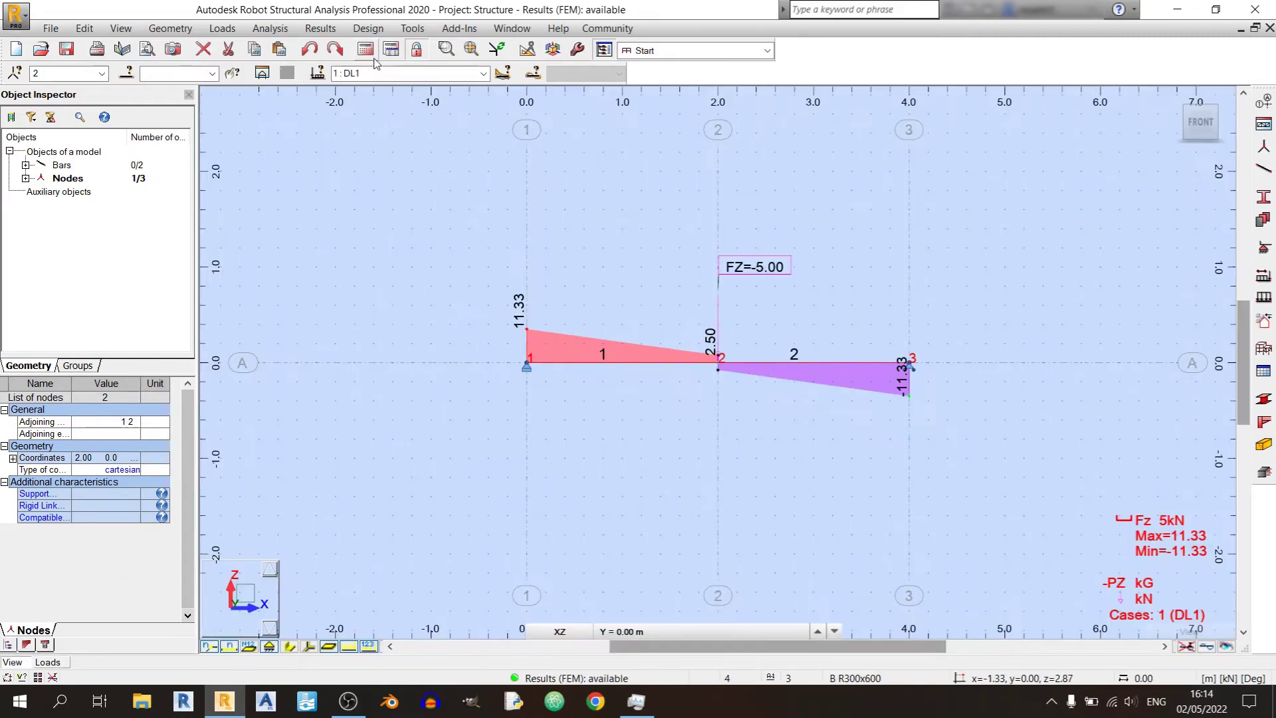
left_click(312, 28)
left_click(339, 87)
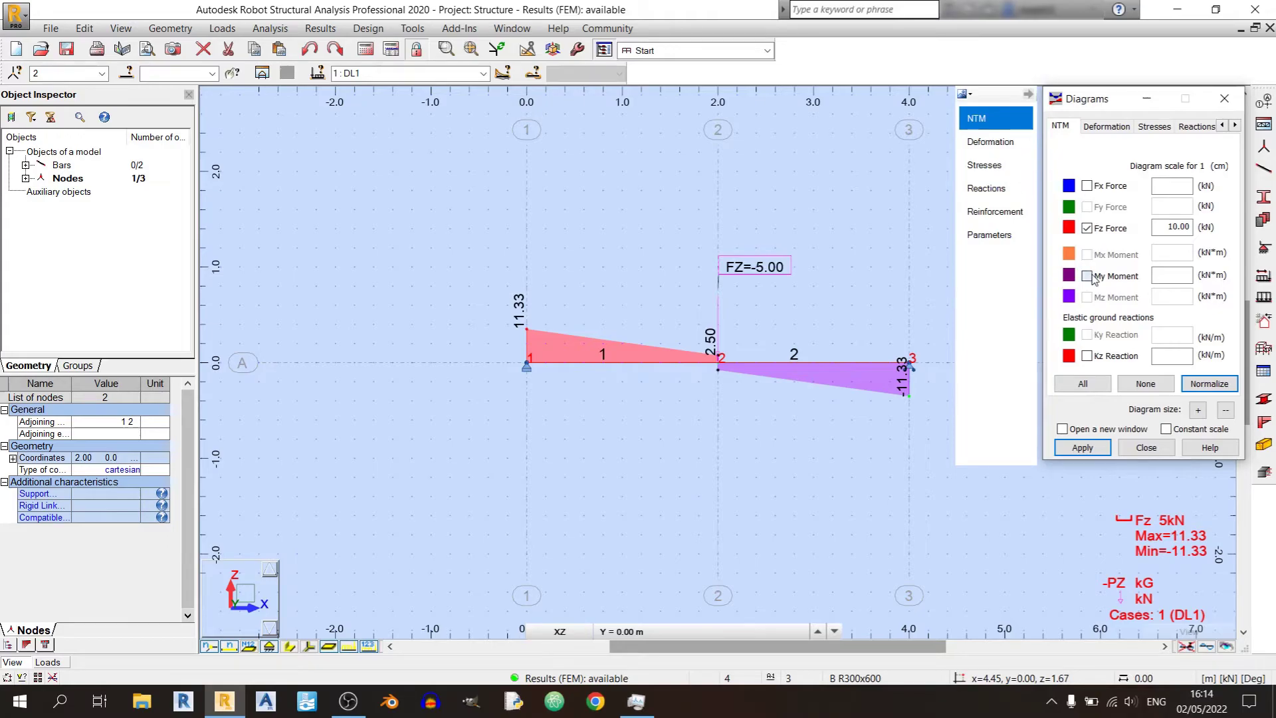
left_click(1087, 276)
left_click(1082, 448)
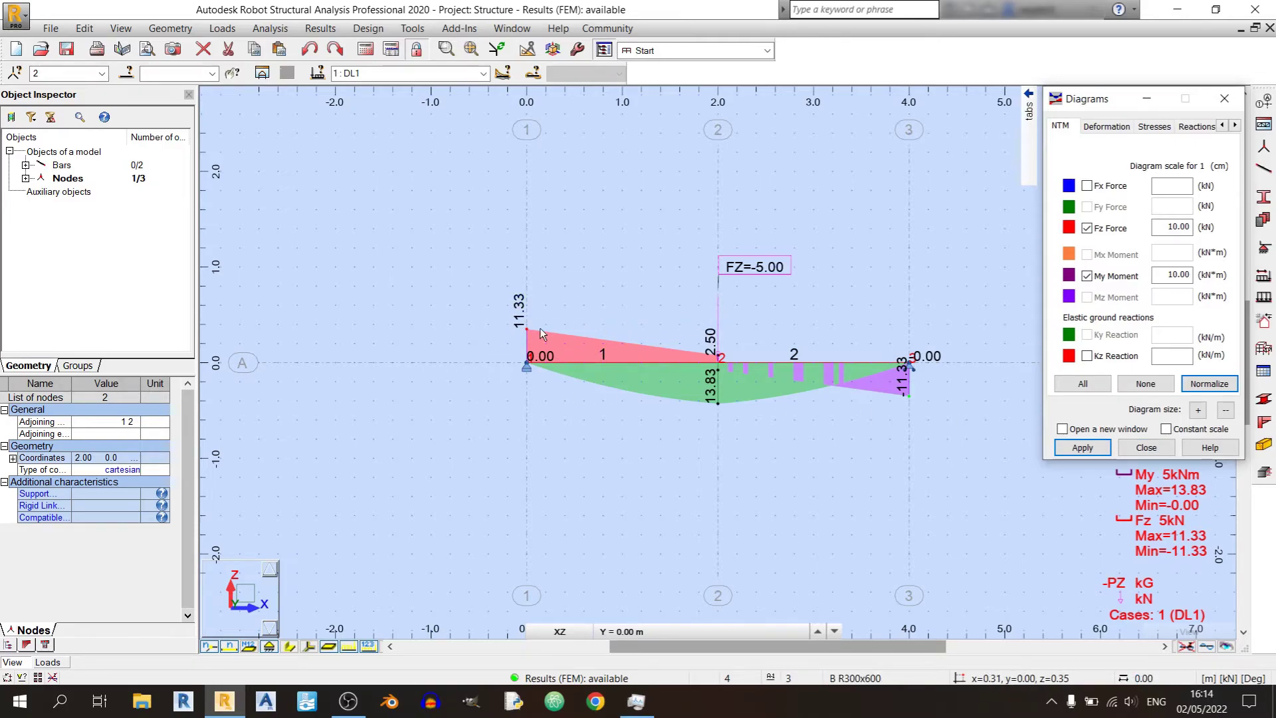
key("Escape")
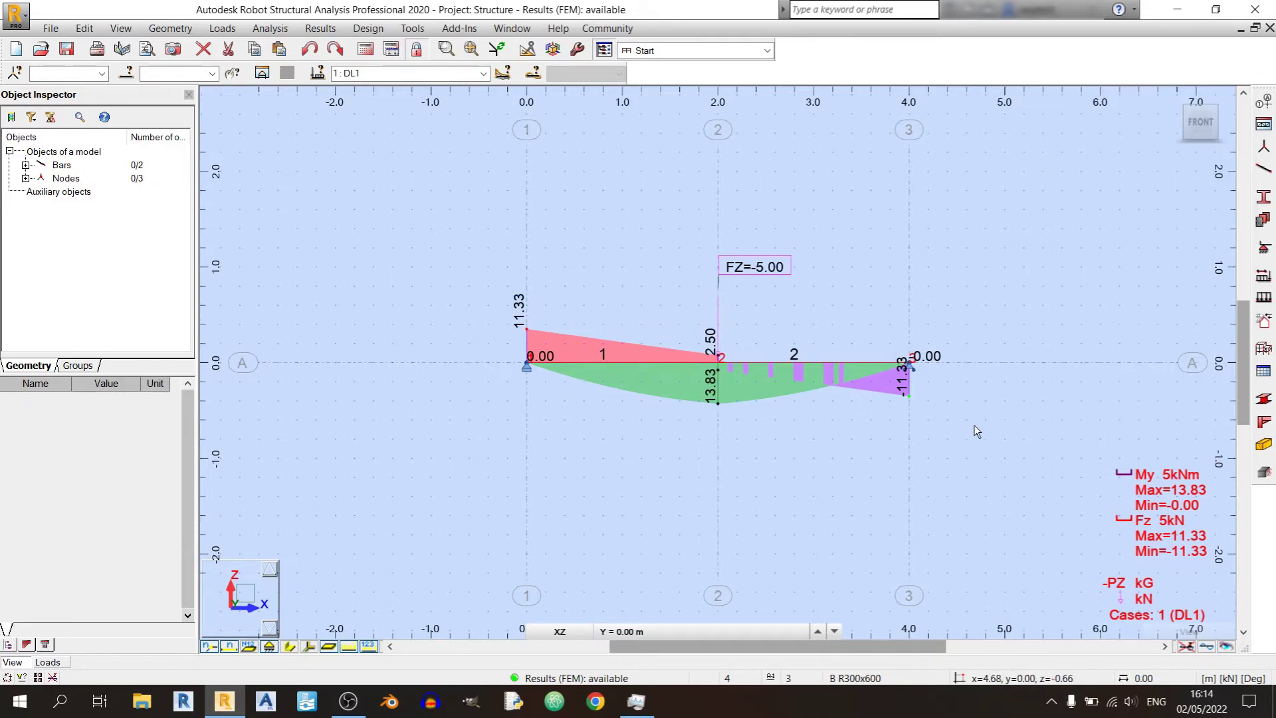
left_click(69, 662)
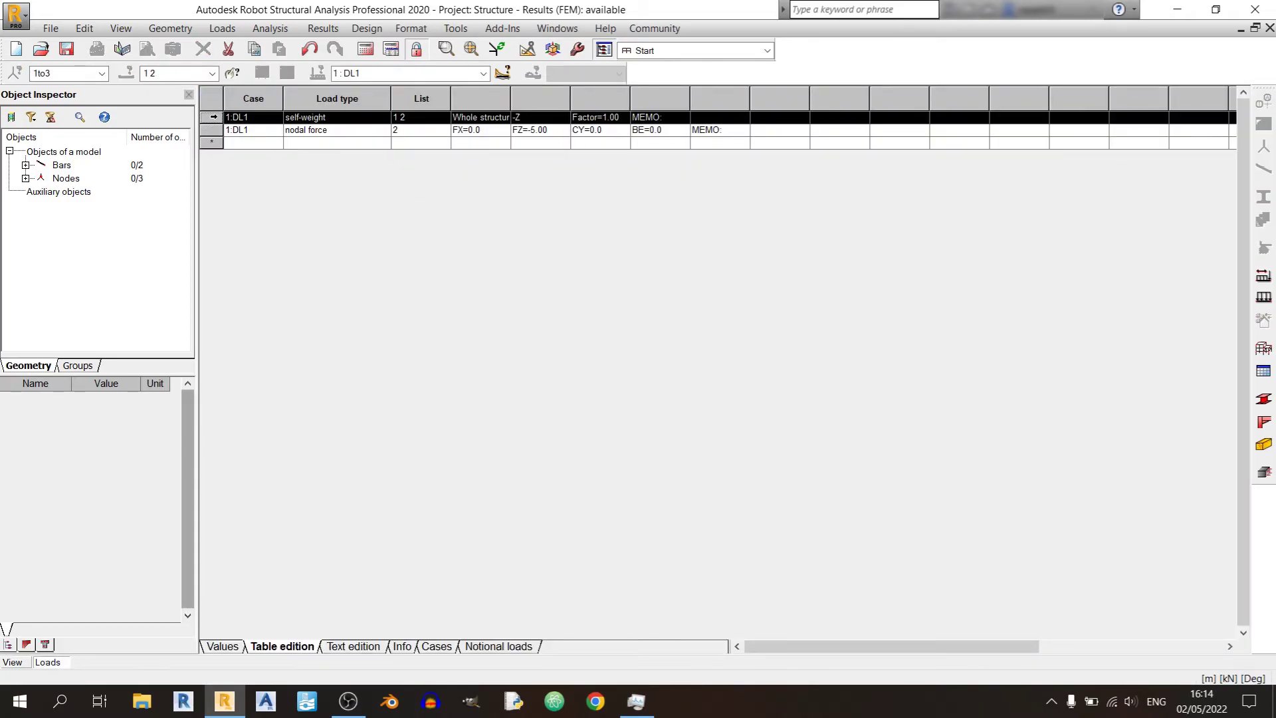
Step: Delete the self-weight load from the DL1 loads table
key("Delete")
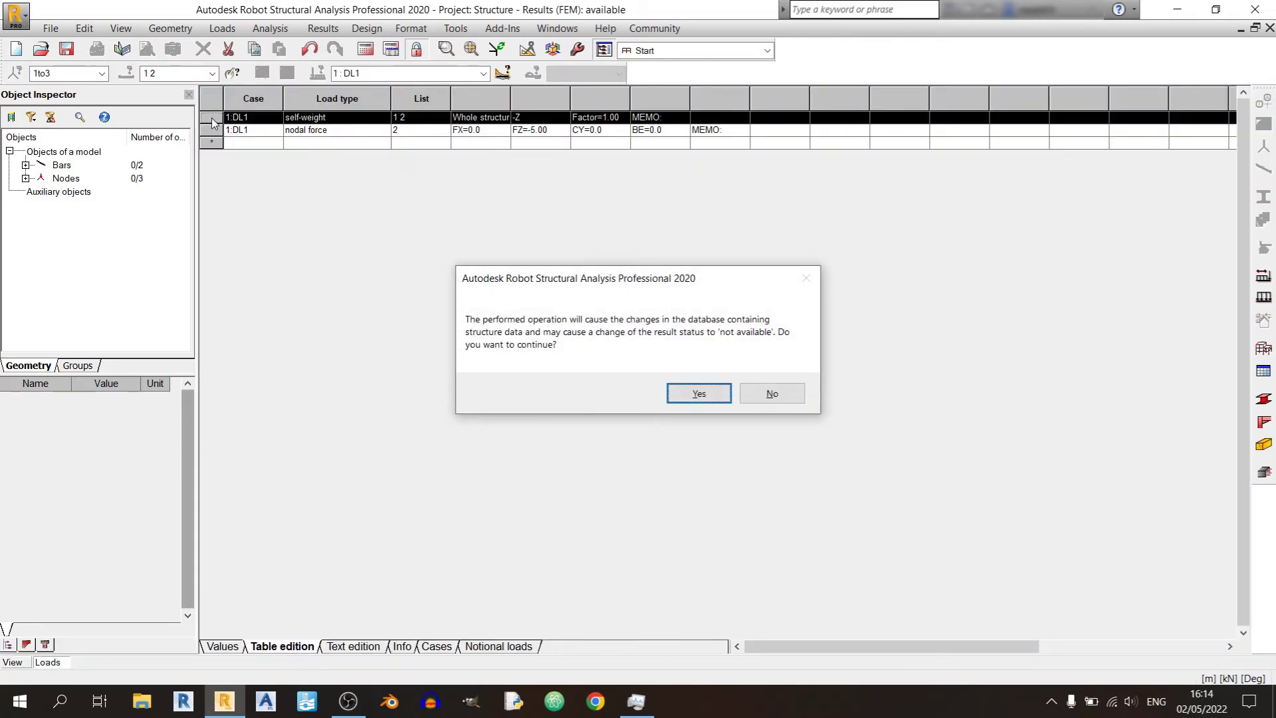
left_click(712, 397)
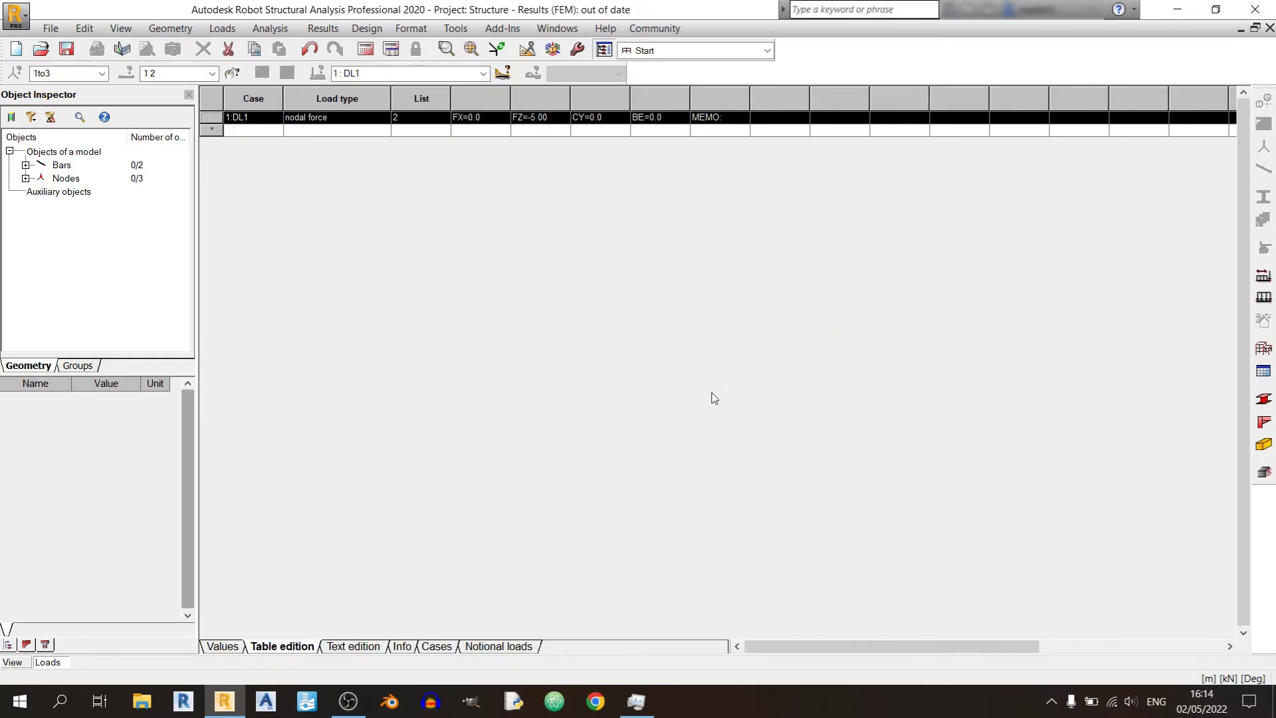
left_click(24, 665)
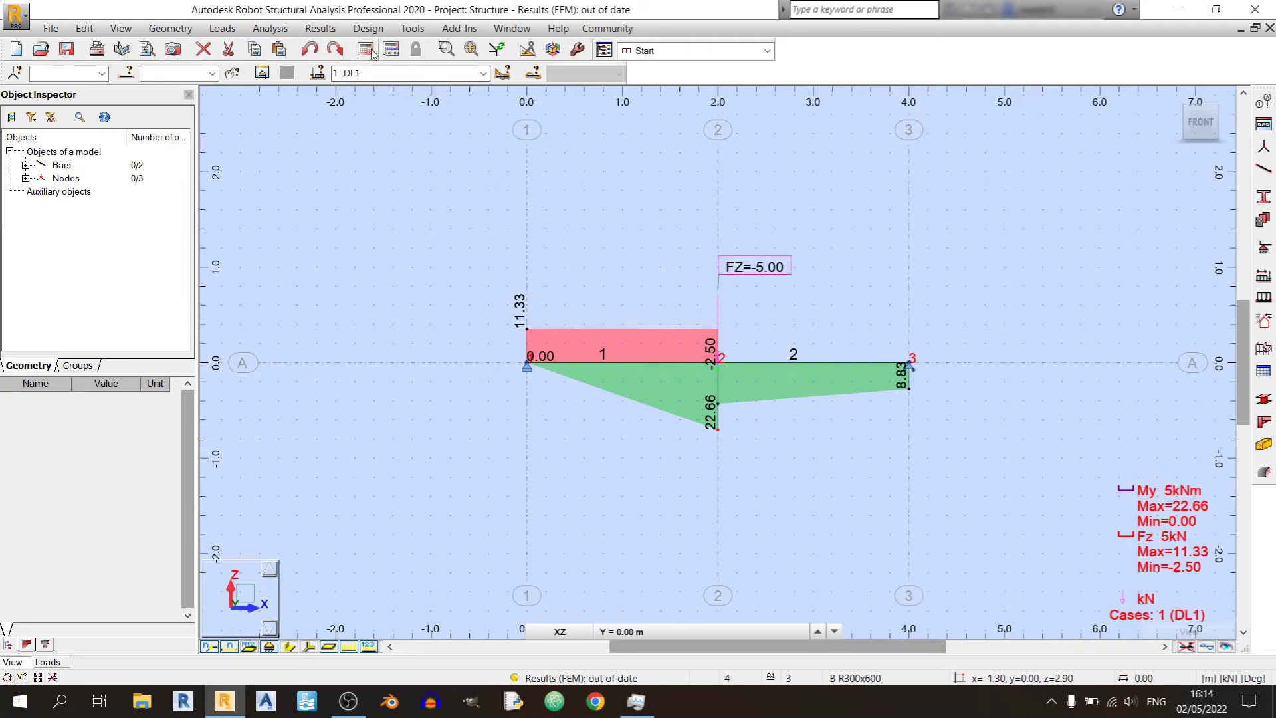
Step: Rerun the calculations, giving ±2.50 kN shear and a 5.00 kNm peak moment
left_click(266, 30)
left_click(290, 64)
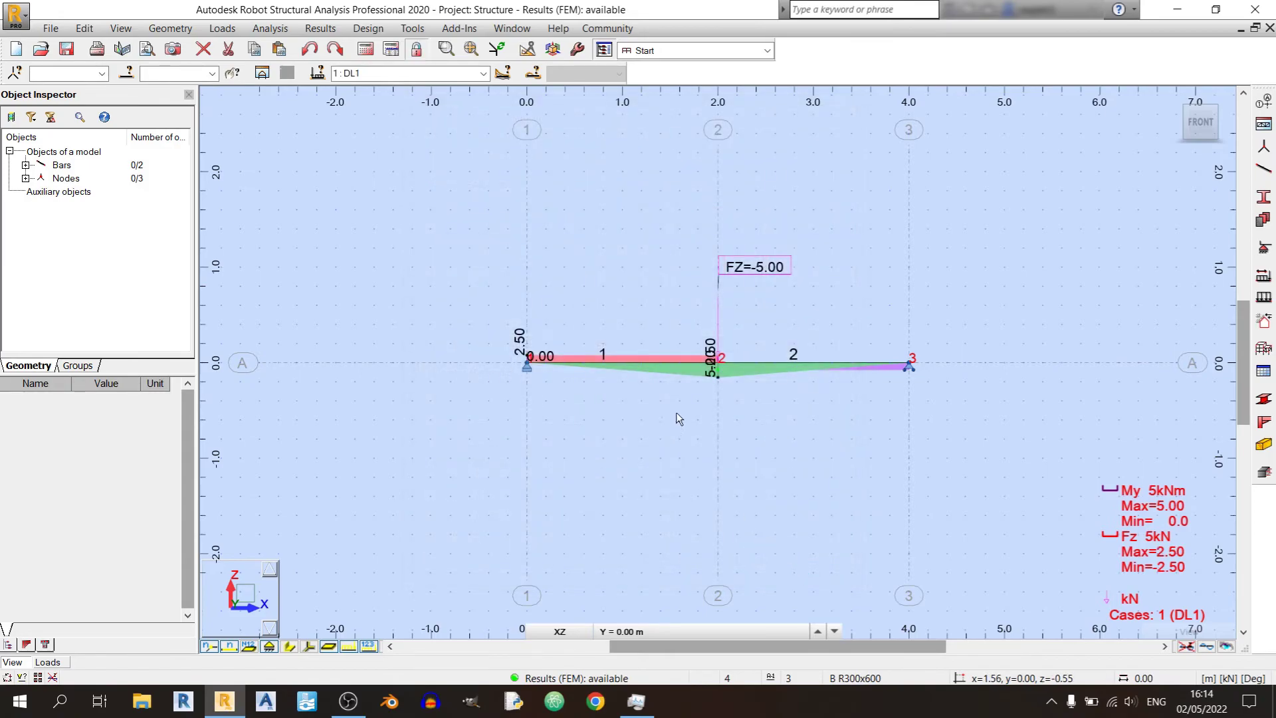
scroll(709, 384, "up", 5)
scroll(660, 433, "down", 2)
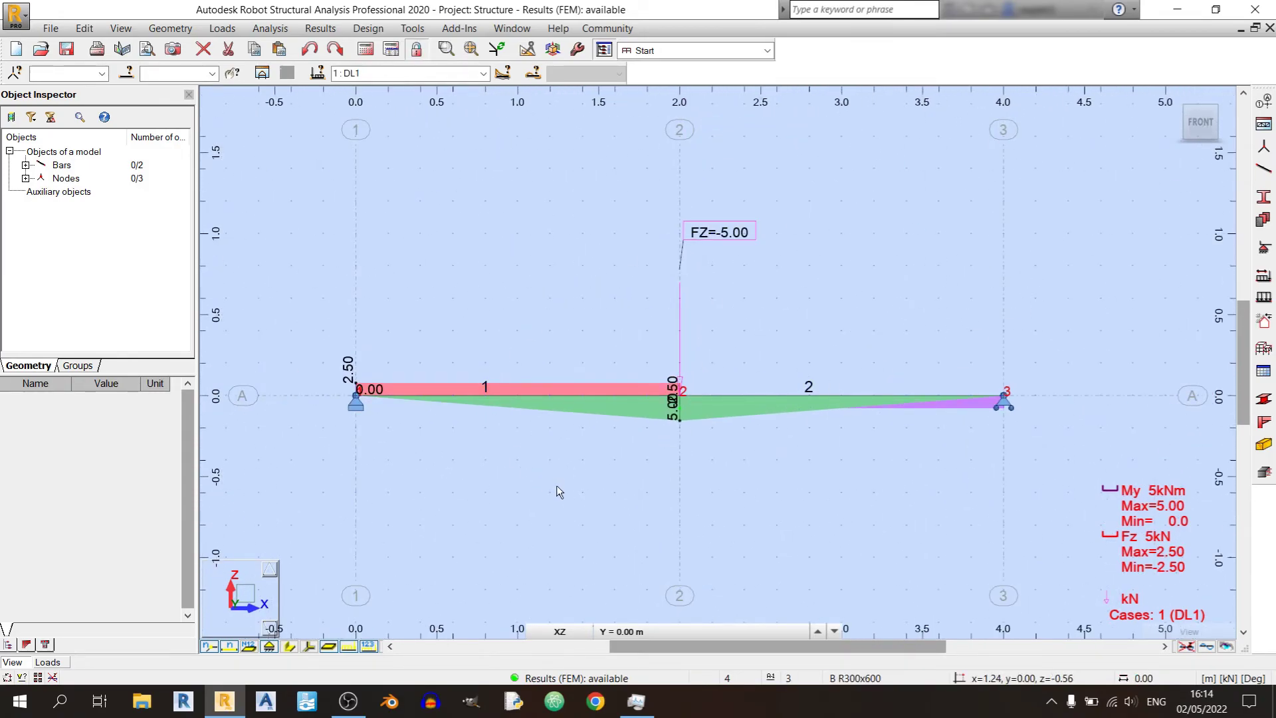
left_click(307, 28)
Step: Hide the My diagram and set the Fz shear diagram scale to 1.00, showing constant ±2.50 kN
left_click(344, 87)
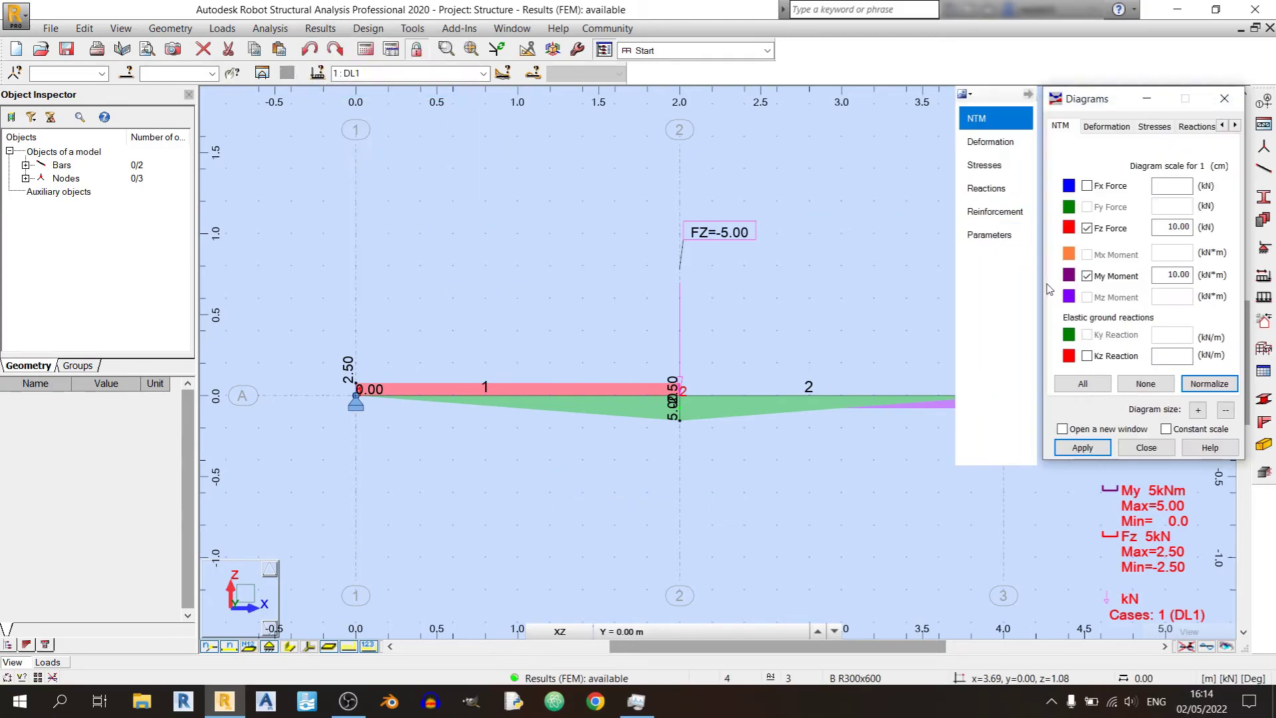
left_click(1087, 276)
left_click(1082, 447)
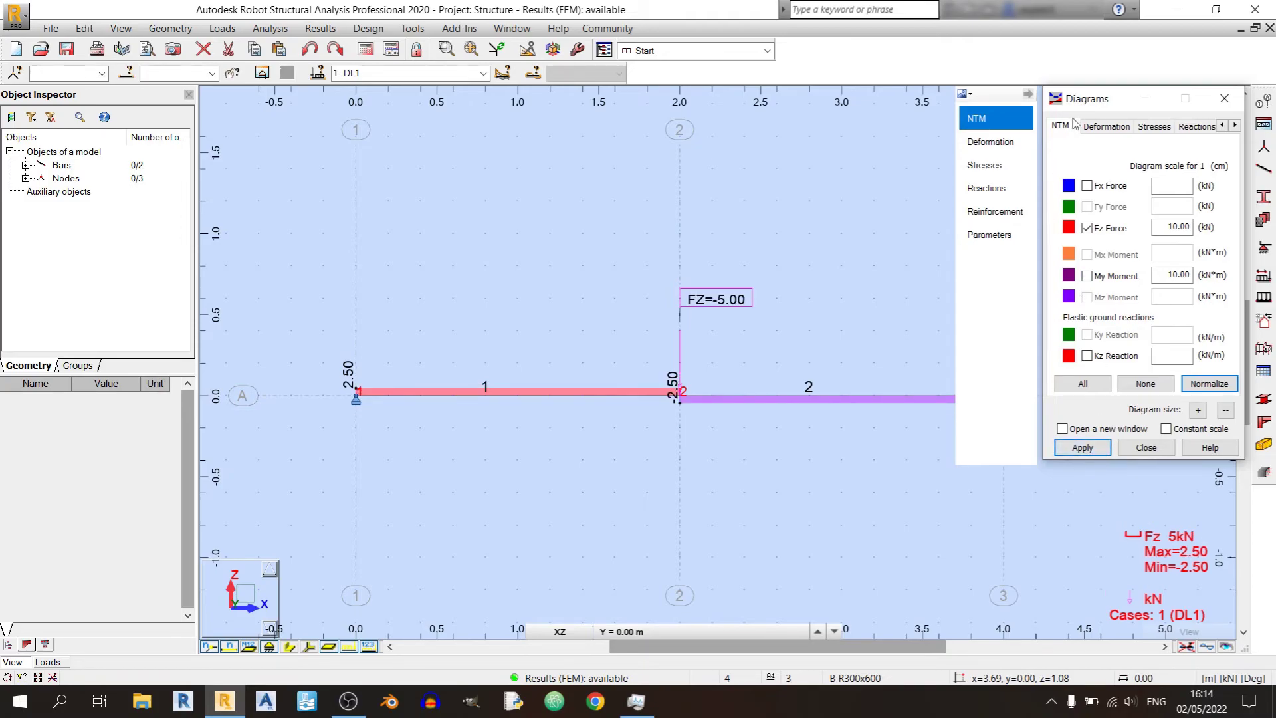
left_click_drag(1083, 99, 1046, 17)
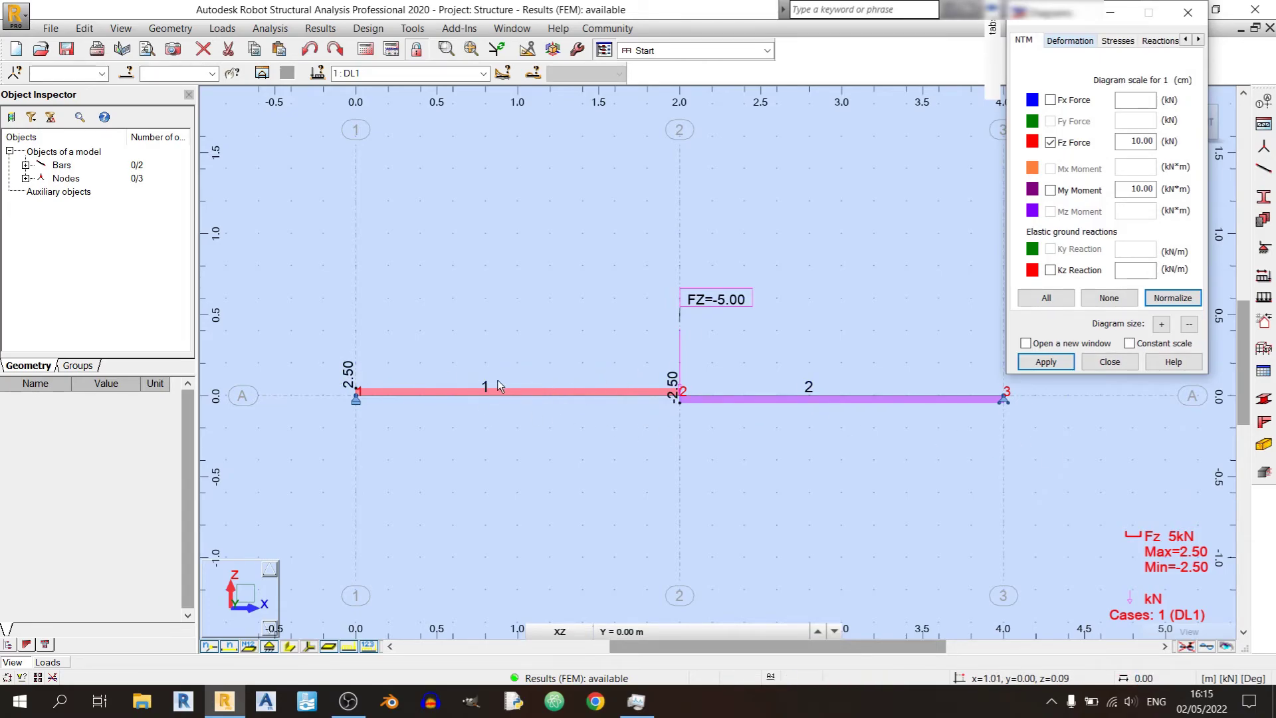
double_click(1134, 141)
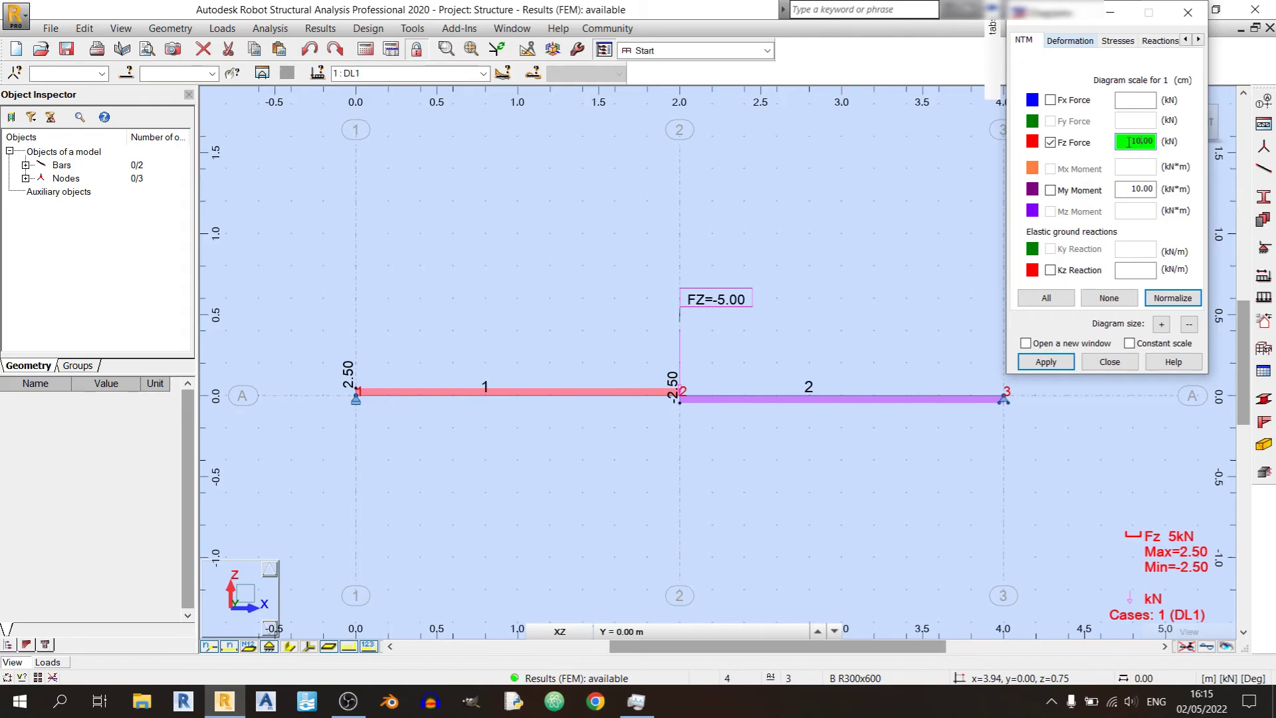
left_click_drag(1132, 143, 1172, 145)
type("1")
left_click(1046, 361)
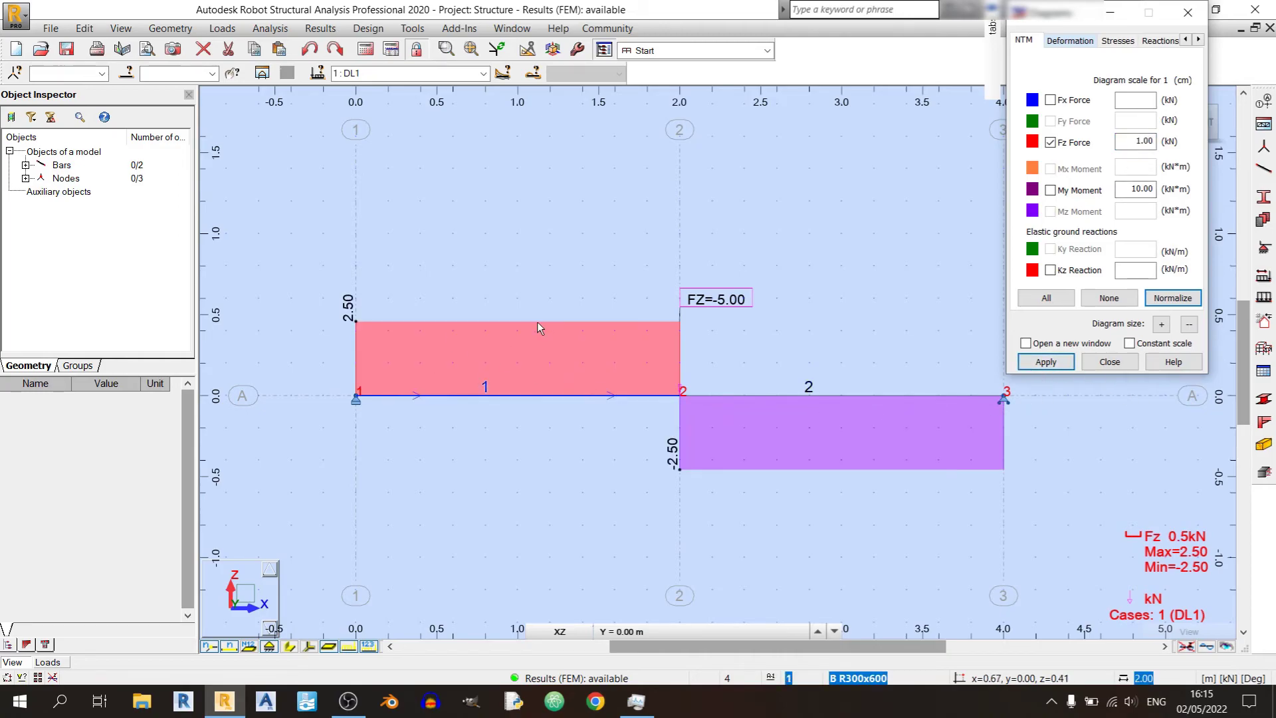
Step: Show only the My moment diagram, peaking at 5.00 kNm
left_click(1050, 142)
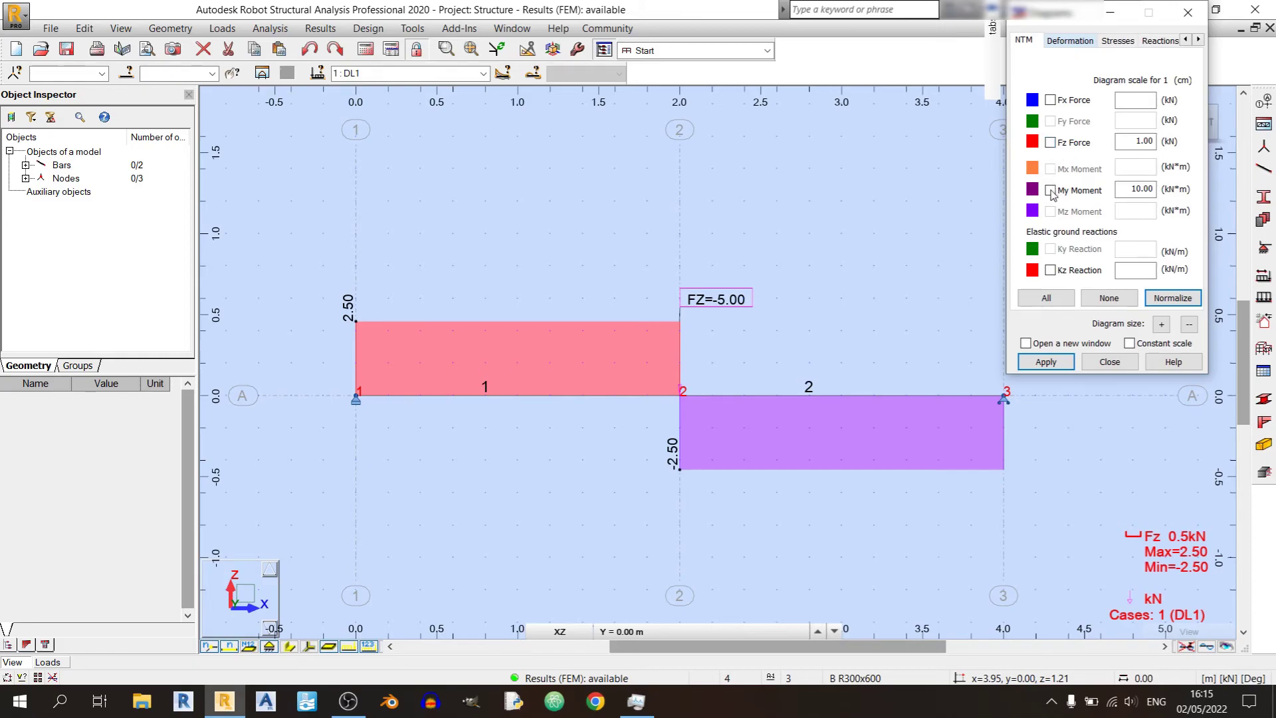
left_click(1051, 190)
left_click(1066, 363)
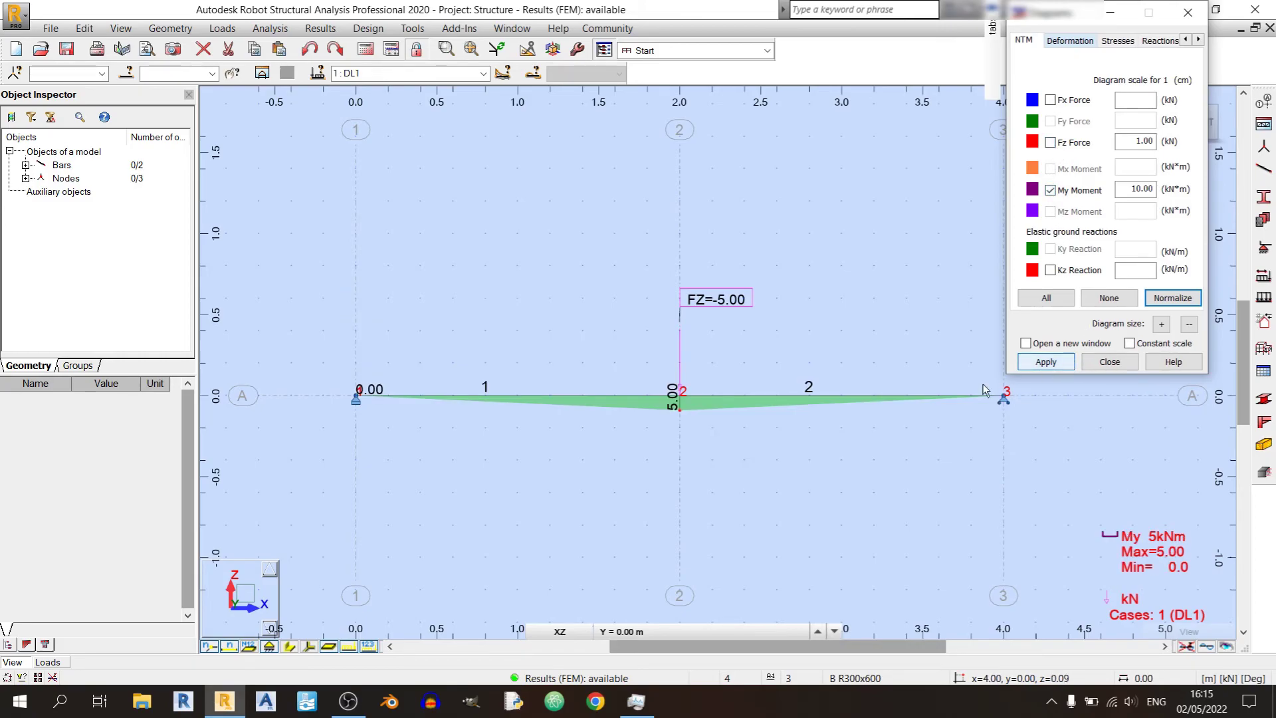
Step: Set the My moment diagram scale to 1.00 kNm per cm, enlarging the 5.00 peak triangle
double_click(1142, 189)
type("1")
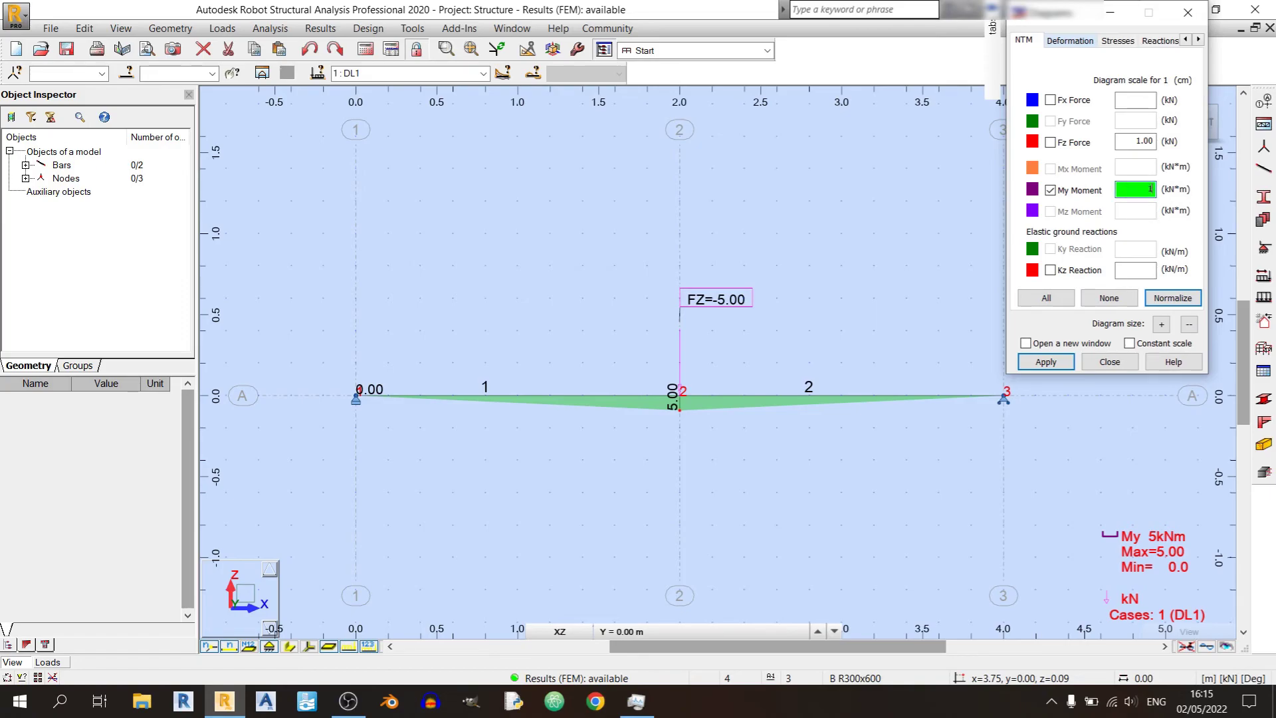
left_click(1068, 365)
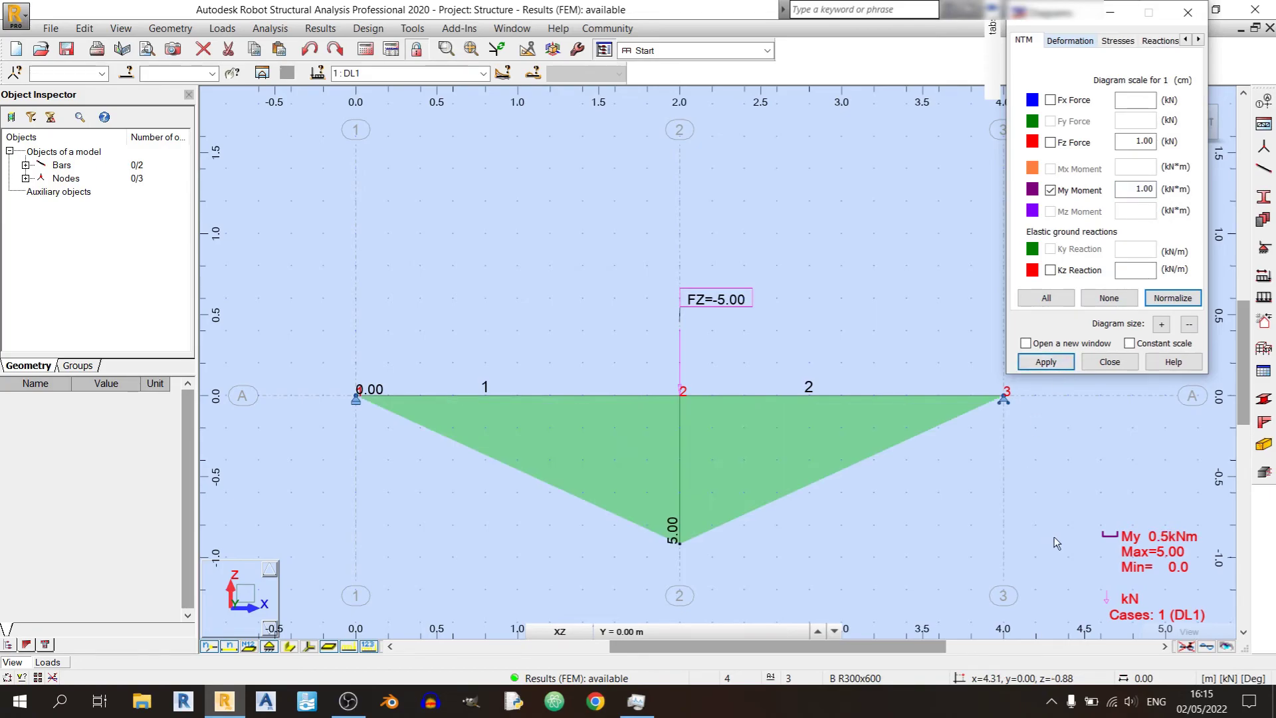